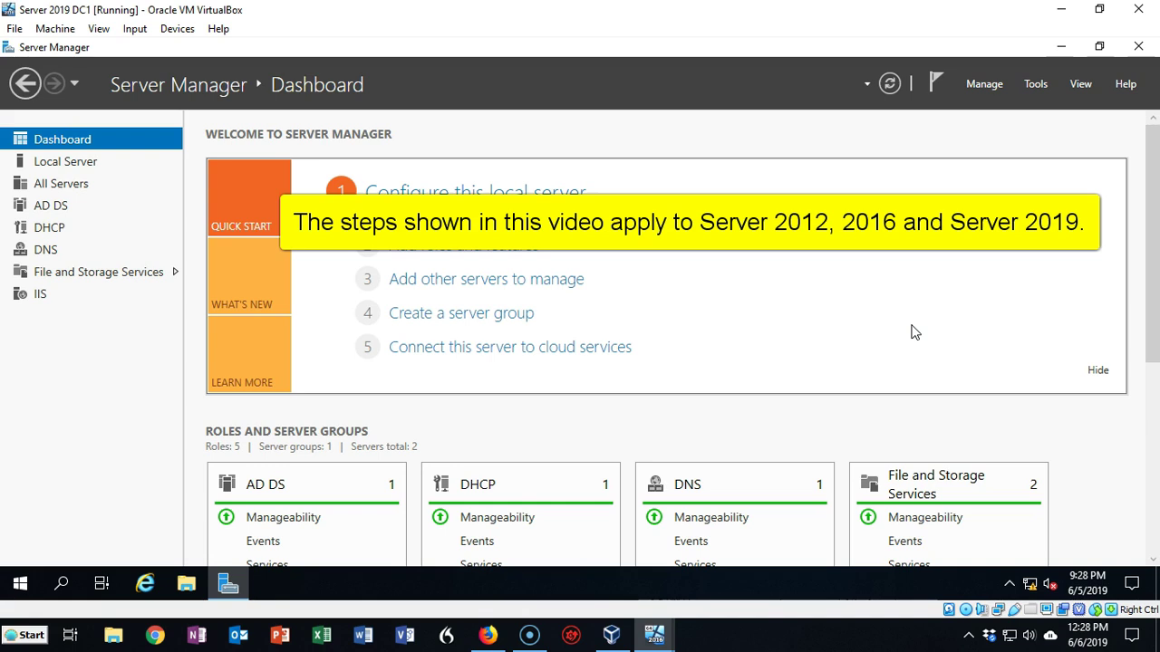
# Step: Open DNS Manager on DC1 and display the records of the us.syberoffense.com forward lookup zone
pyautogui.click(1036, 83)
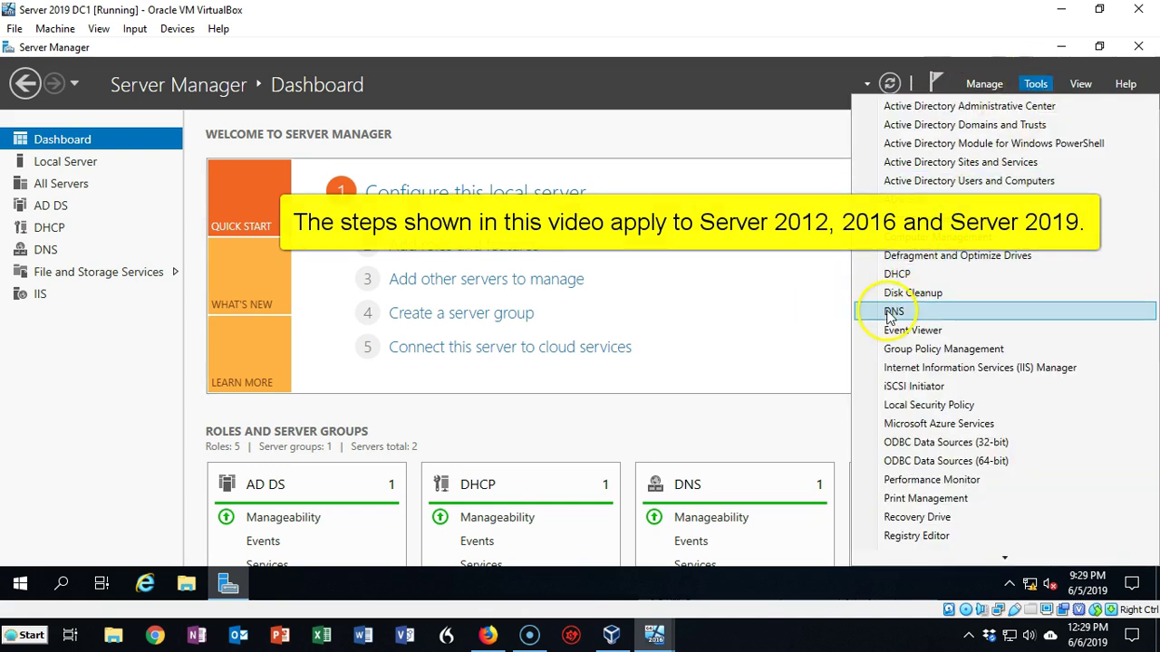
pyautogui.click(895, 311)
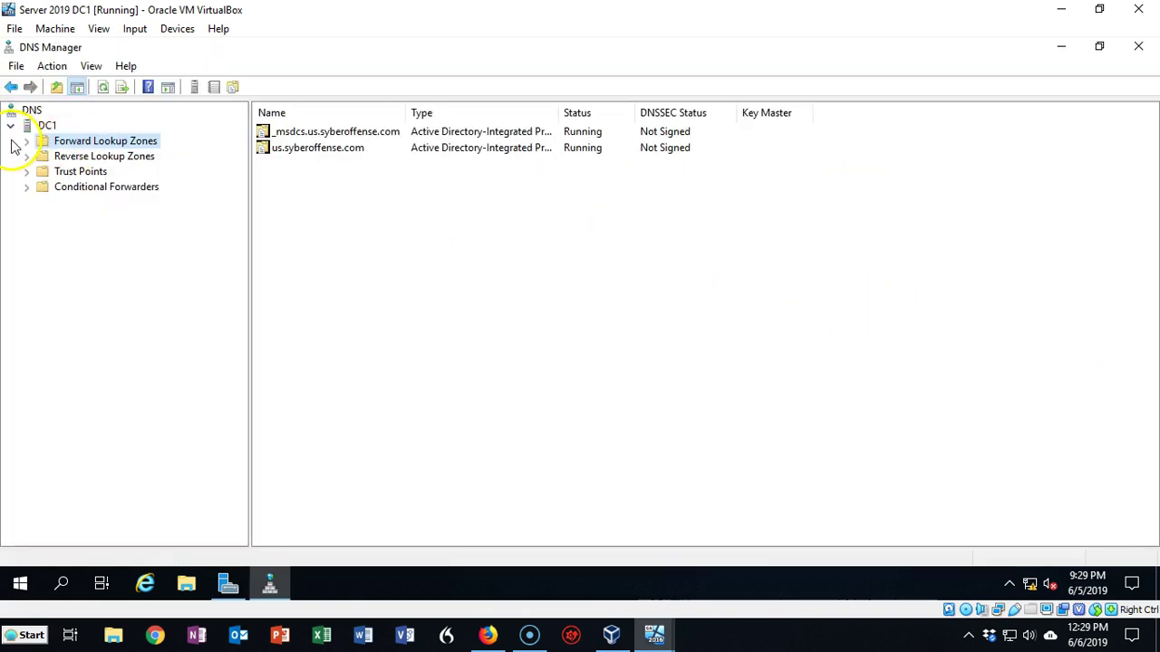
pyautogui.click(27, 142)
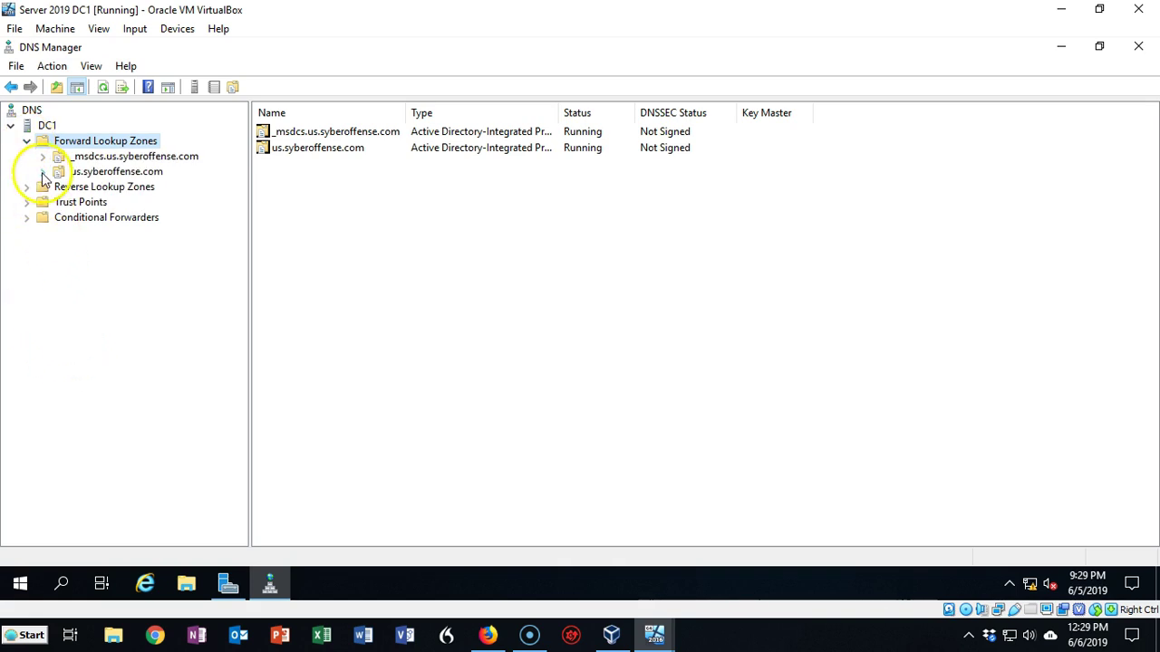
pyautogui.doubleClick(55, 171)
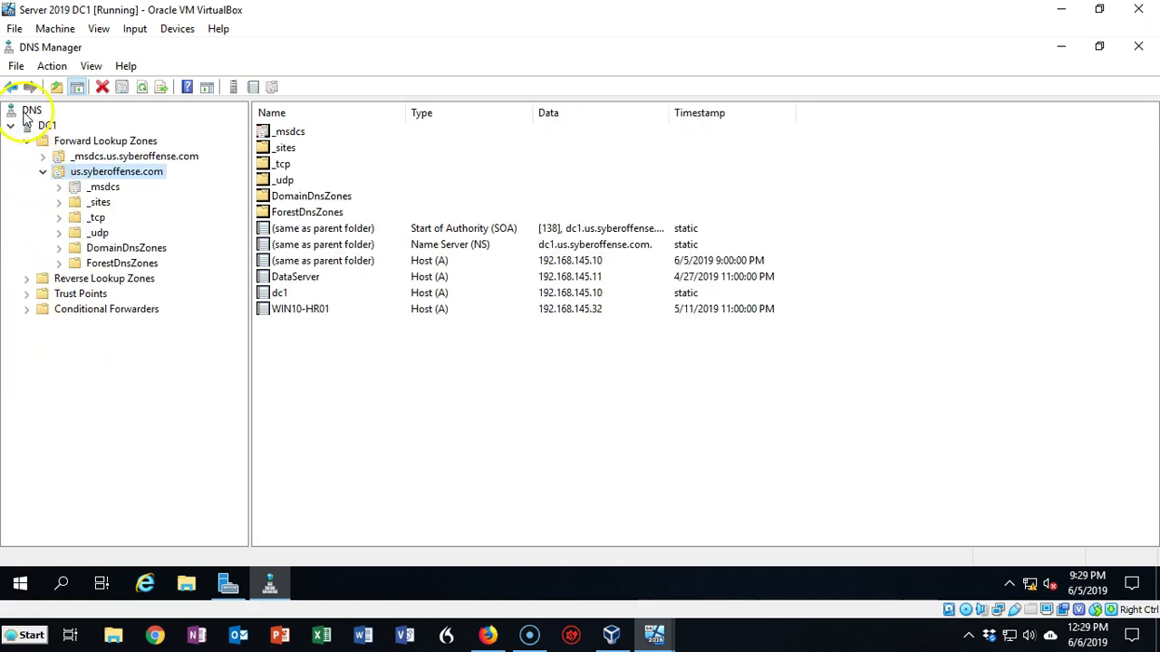
pyautogui.click(177, 432)
pyautogui.click(119, 445)
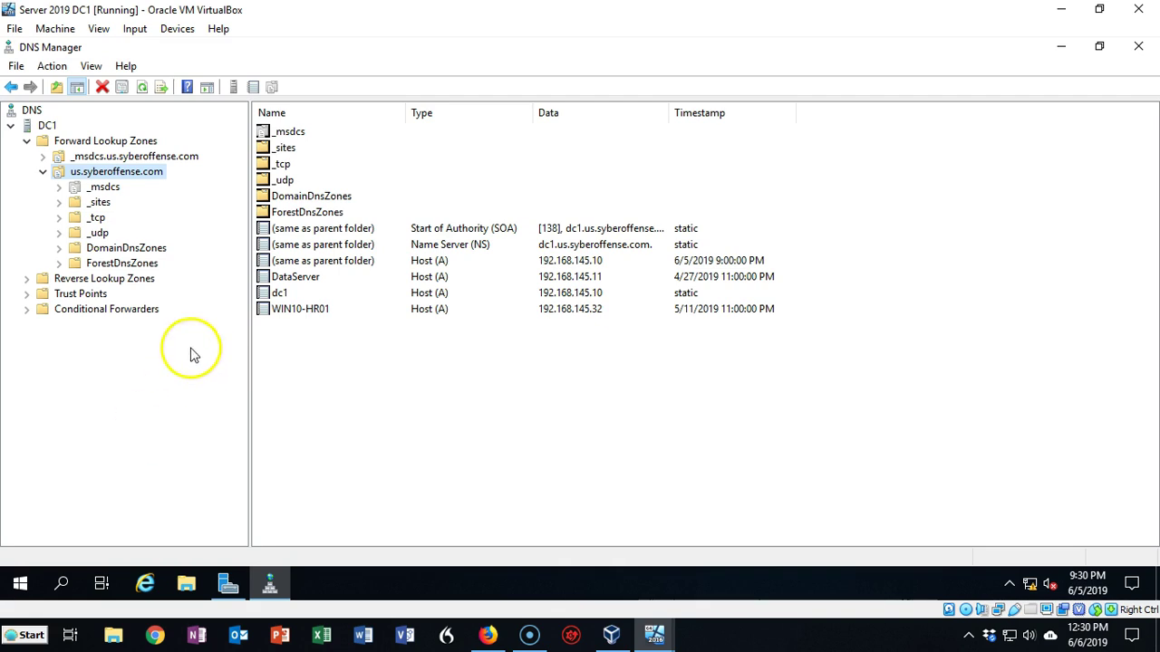
# Step: Change the us.syberoffense.com zone to a primary zone not stored in Active Directory, and apply the zone properties
pyautogui.rightClick(116, 172)
pyautogui.click(174, 474)
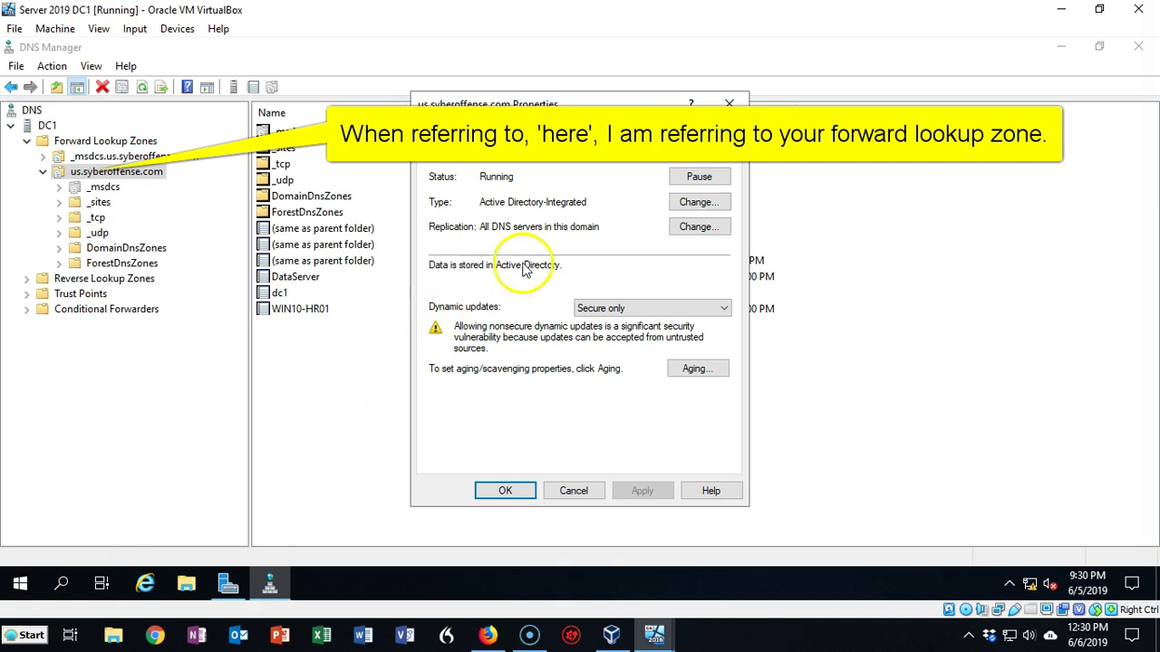
pyautogui.click(696, 203)
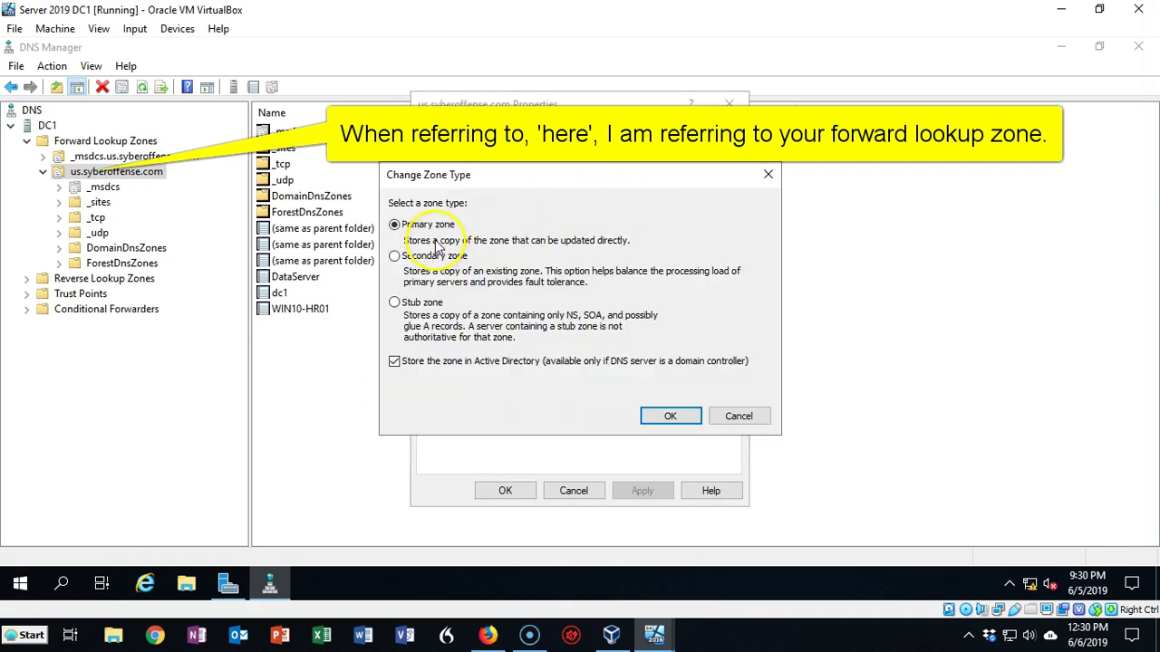
pyautogui.click(395, 362)
pyautogui.click(668, 416)
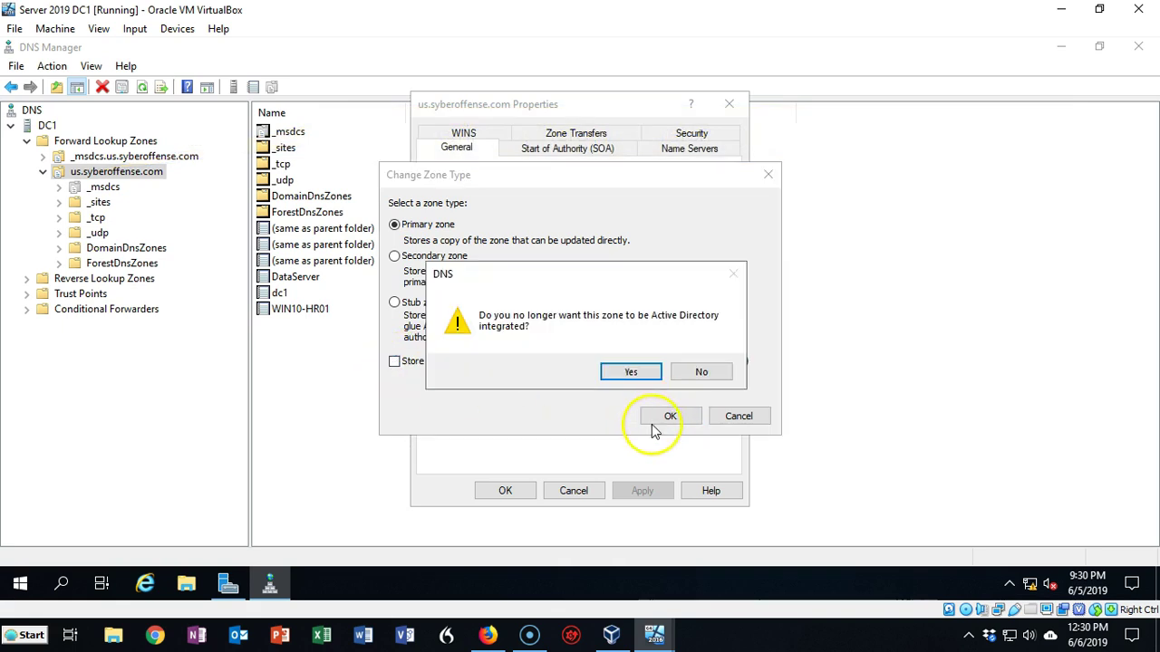
pyautogui.click(633, 375)
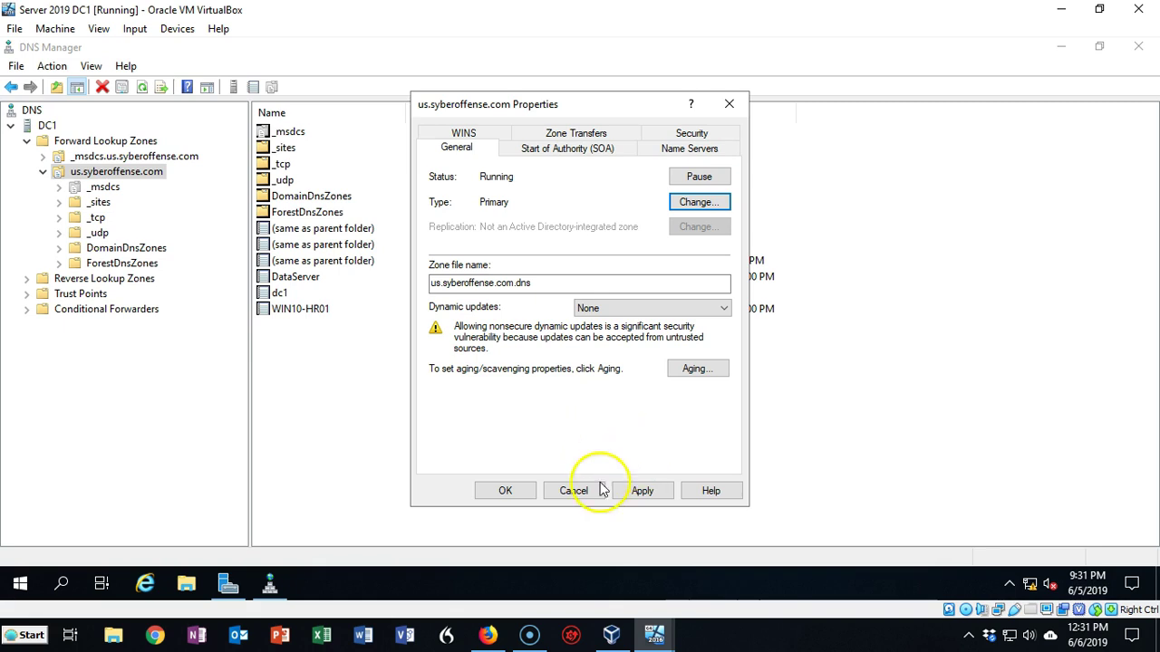
pyautogui.click(640, 494)
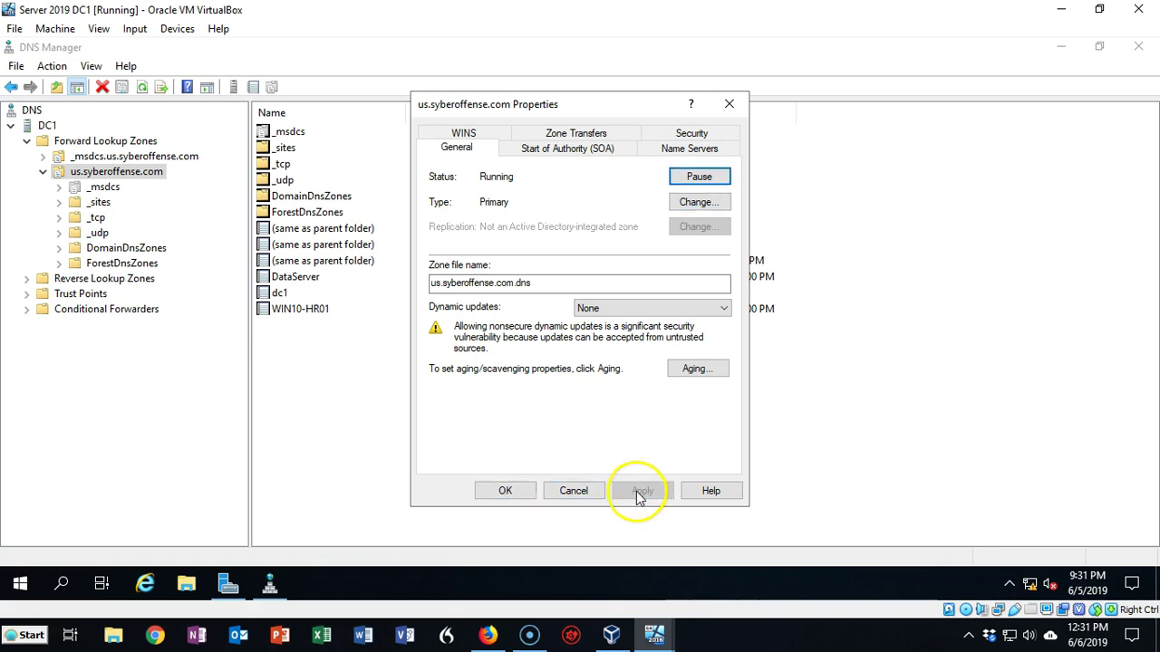
pyautogui.click(505, 491)
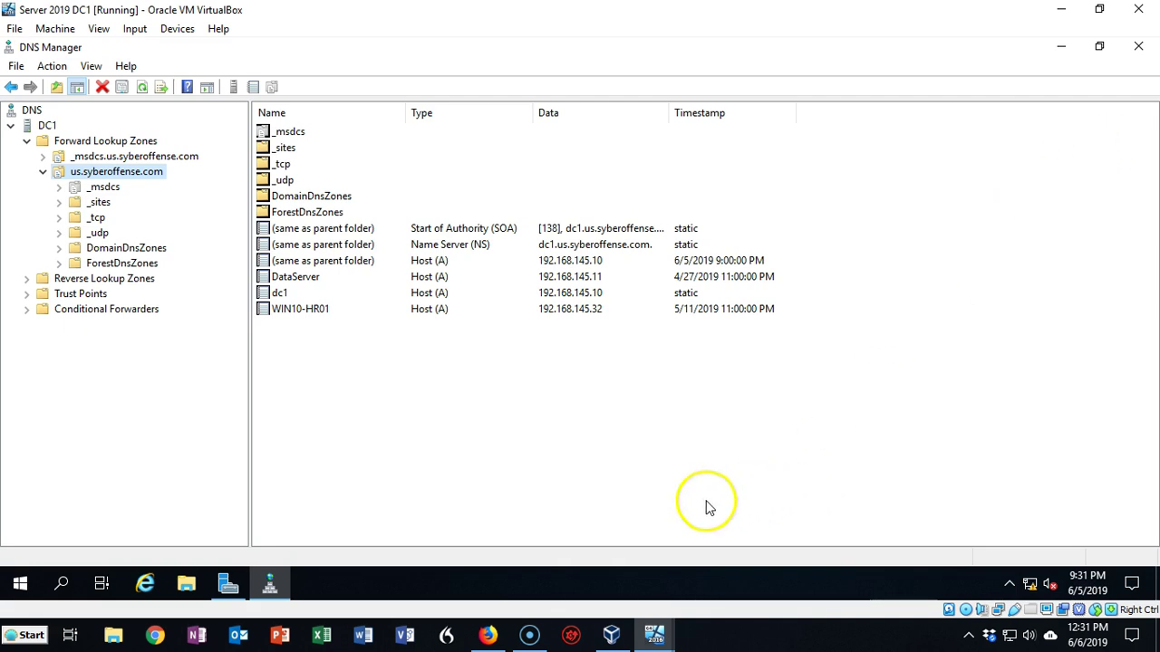
# Step: Switch to the DataServer virtual machine, start adding roles and features, and select the DNS Server role with its management tools
pyautogui.moveTo(654, 616)
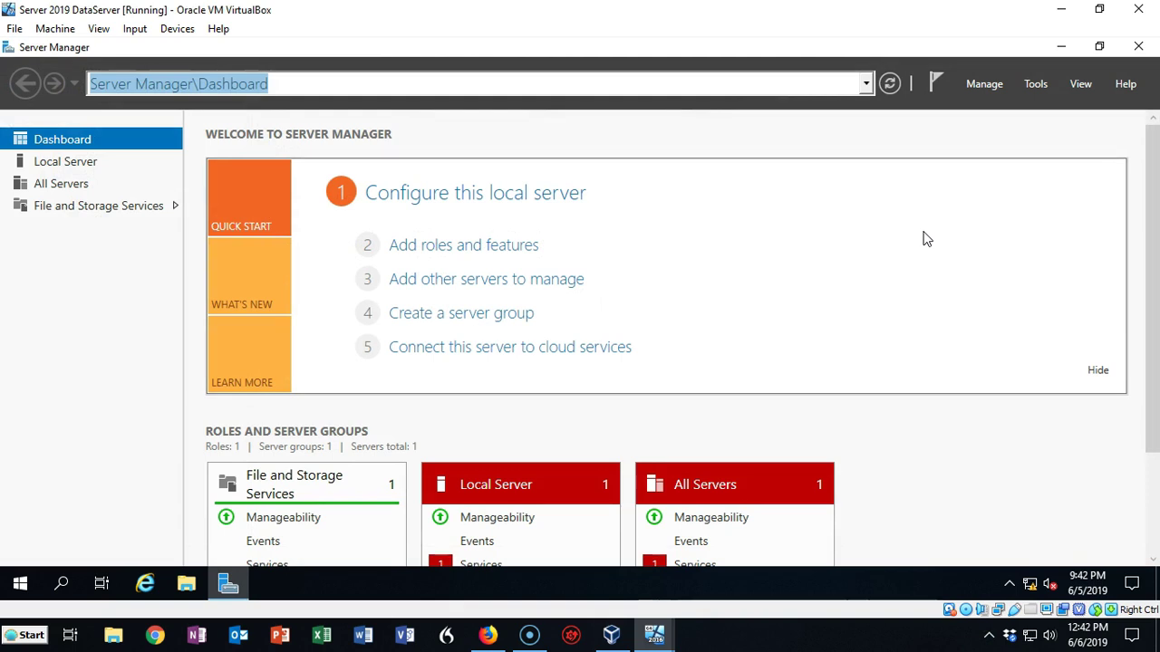
pyautogui.click(984, 84)
pyautogui.click(997, 106)
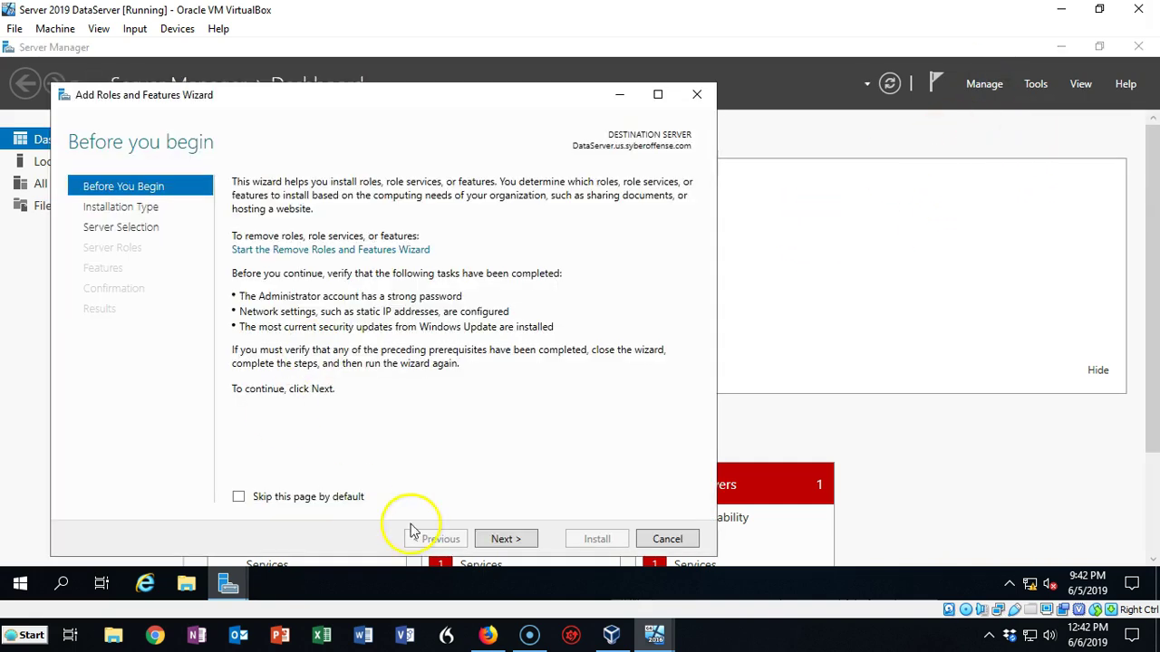
pyautogui.click(508, 540)
pyautogui.click(505, 540)
pyautogui.click(506, 540)
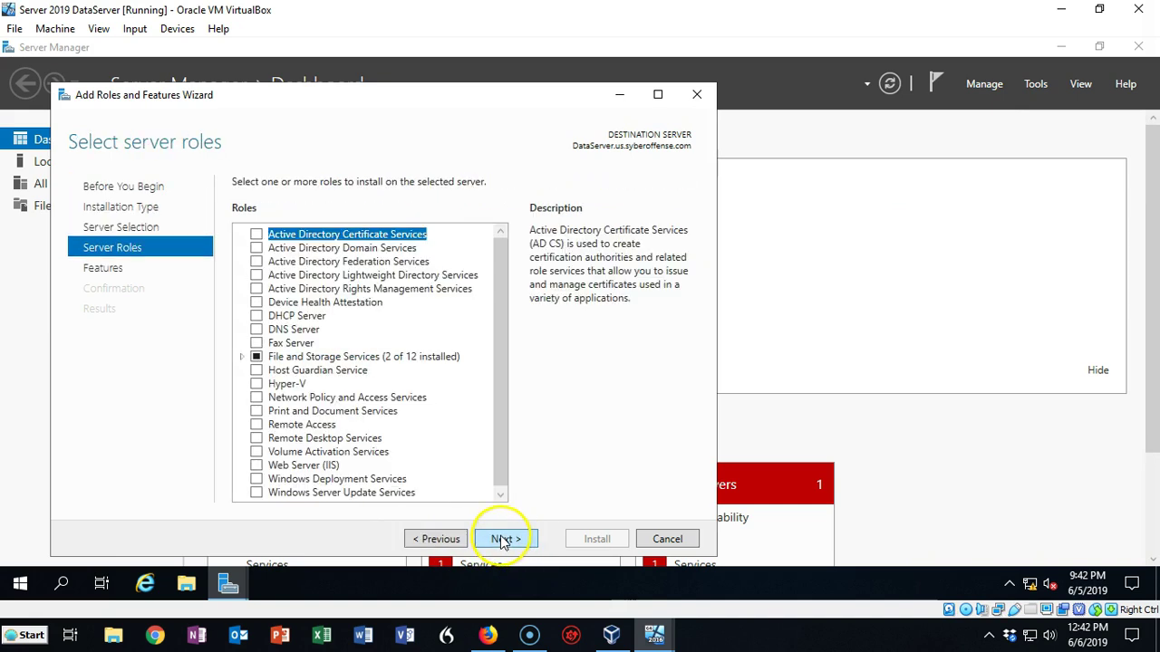
pyautogui.click(257, 329)
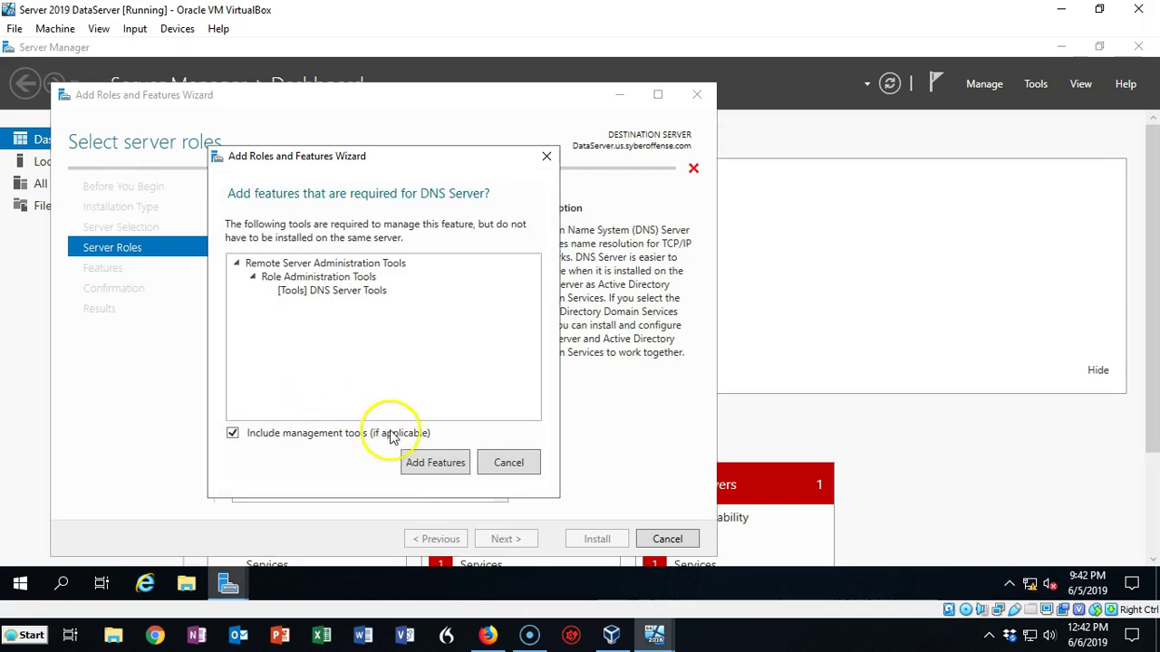
pyautogui.click(436, 467)
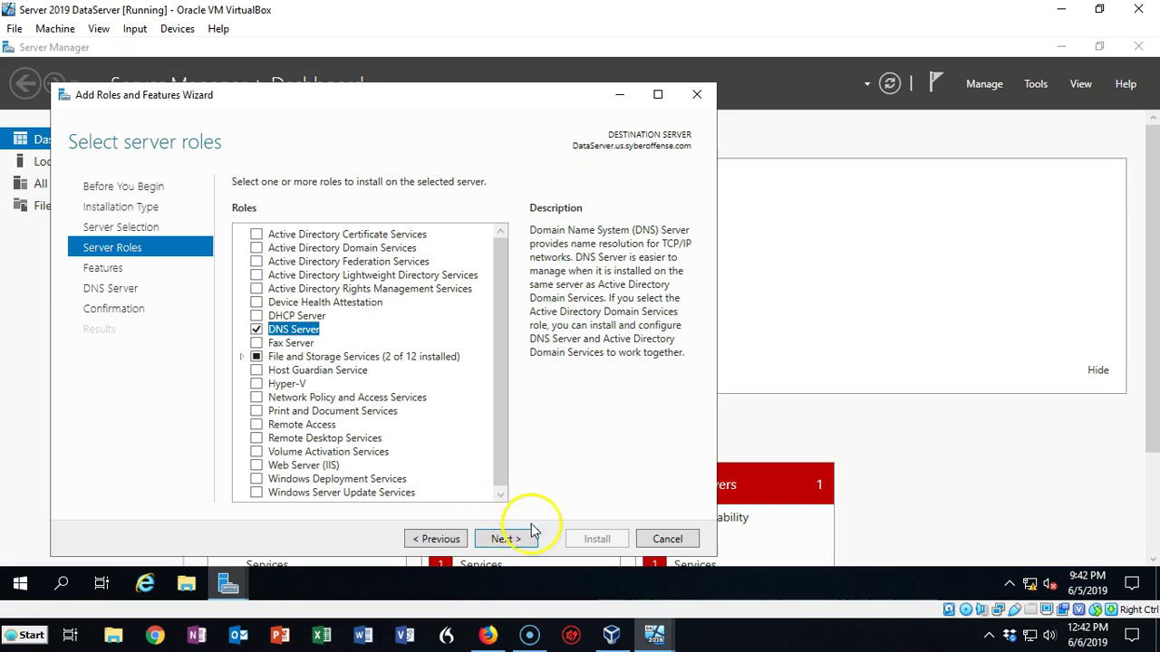
# Step: Install the DNS Server role on DataServer without additional features and close the wizard
pyautogui.click(499, 540)
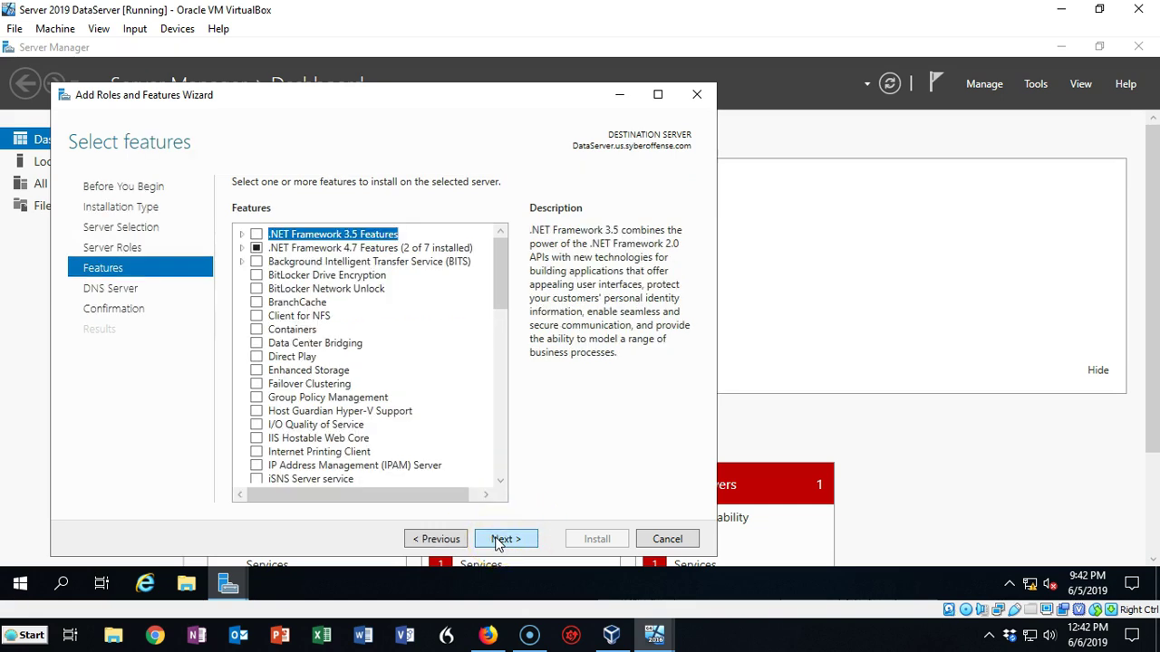
pyautogui.click(498, 540)
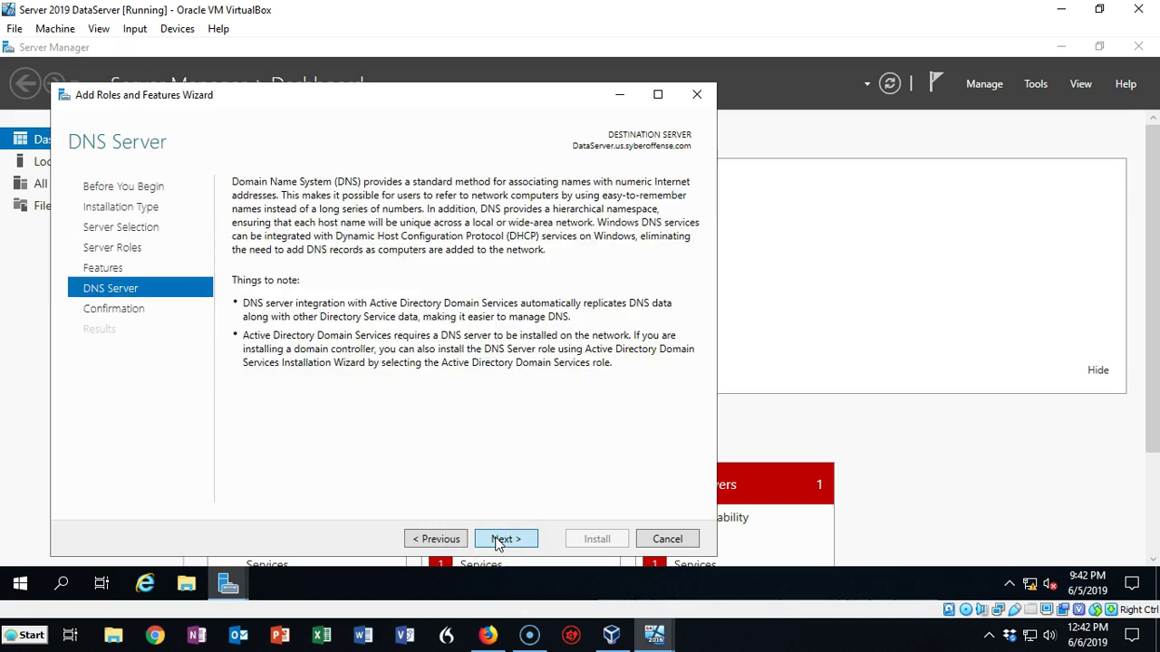
pyautogui.click(499, 540)
pyautogui.click(590, 541)
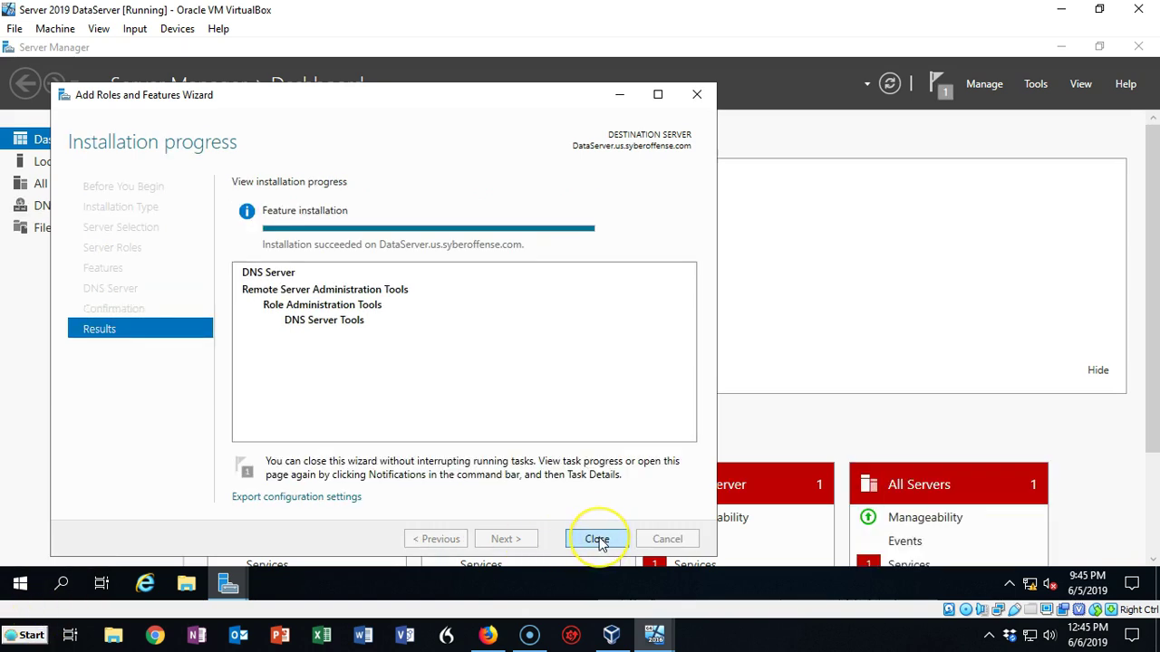
pyautogui.click(598, 539)
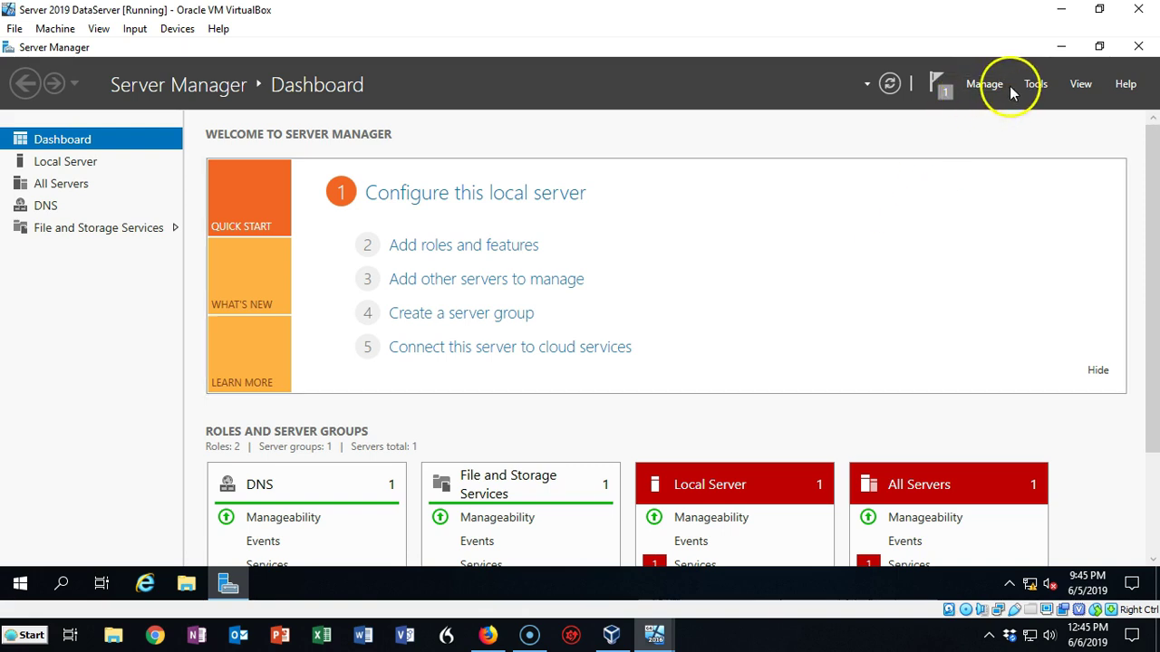
# Step: Check the feature installation notification, then open DNS Manager on DataServer and maximize its window
pyautogui.click(942, 94)
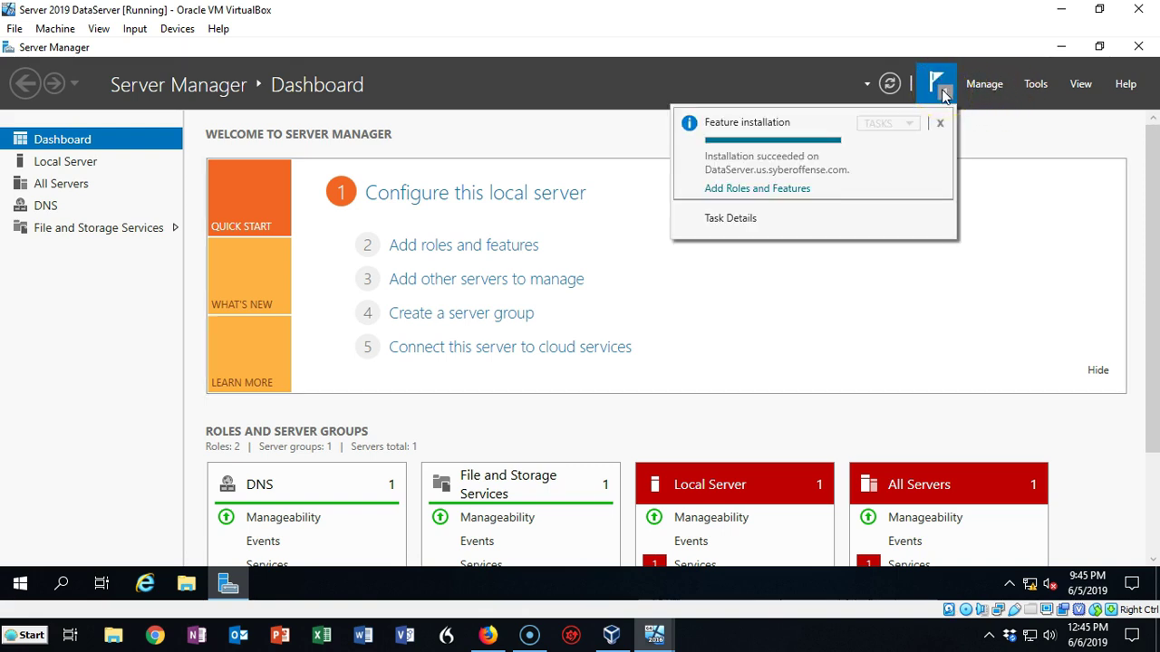
pyautogui.click(1049, 133)
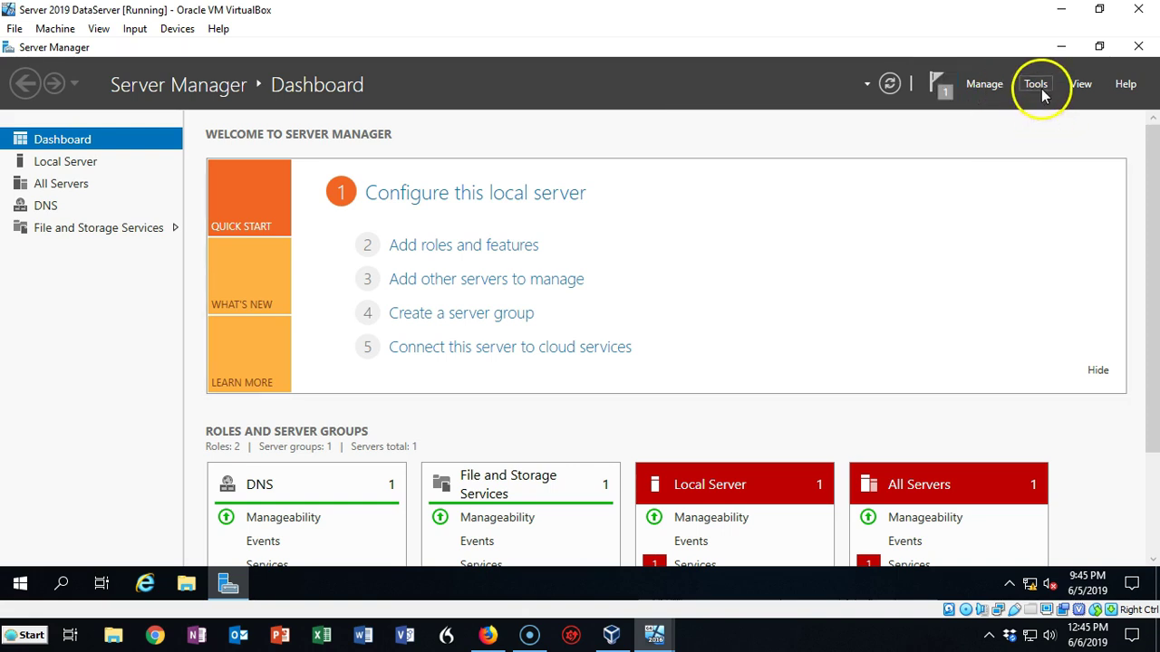
pyautogui.click(1038, 87)
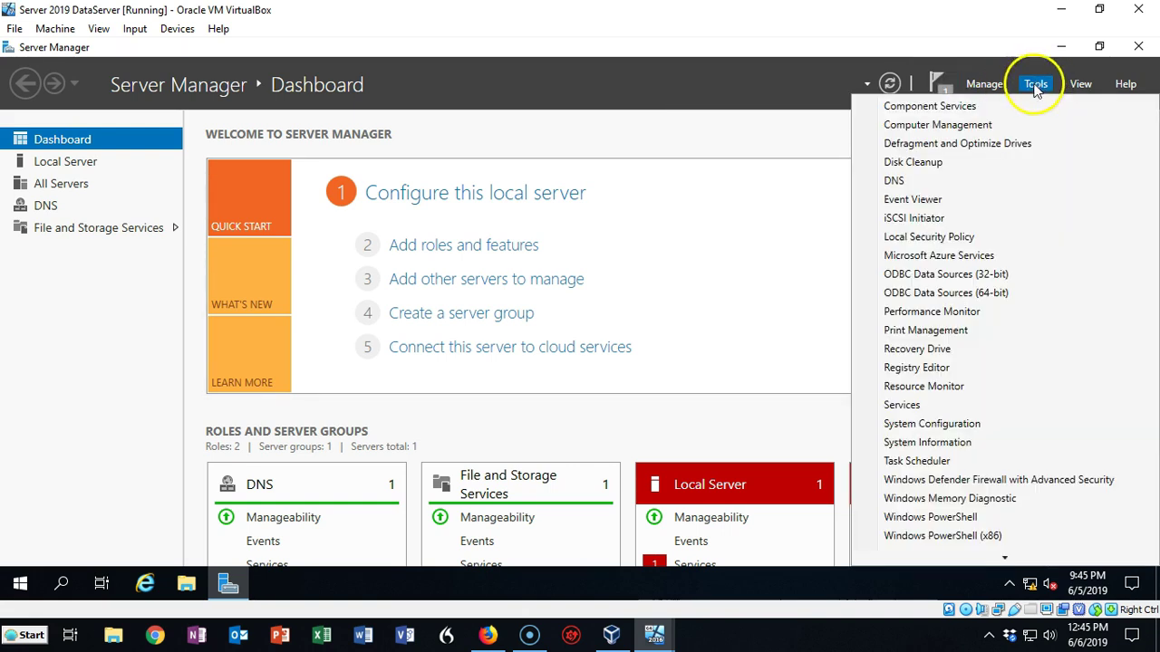
pyautogui.click(897, 181)
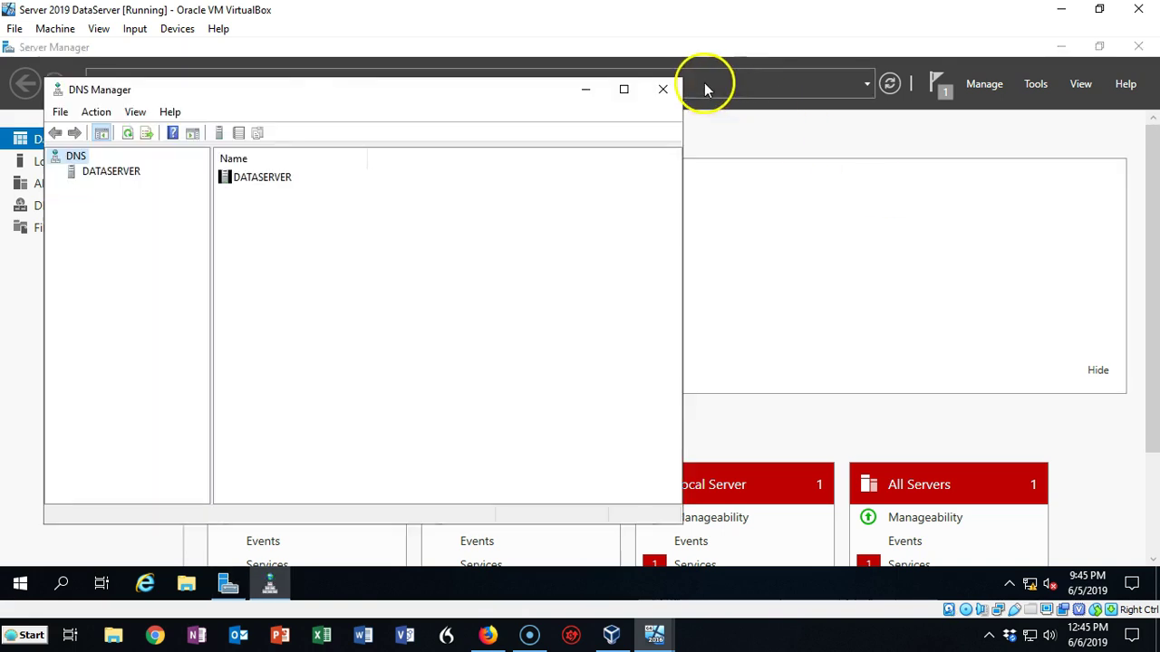
pyautogui.click(624, 90)
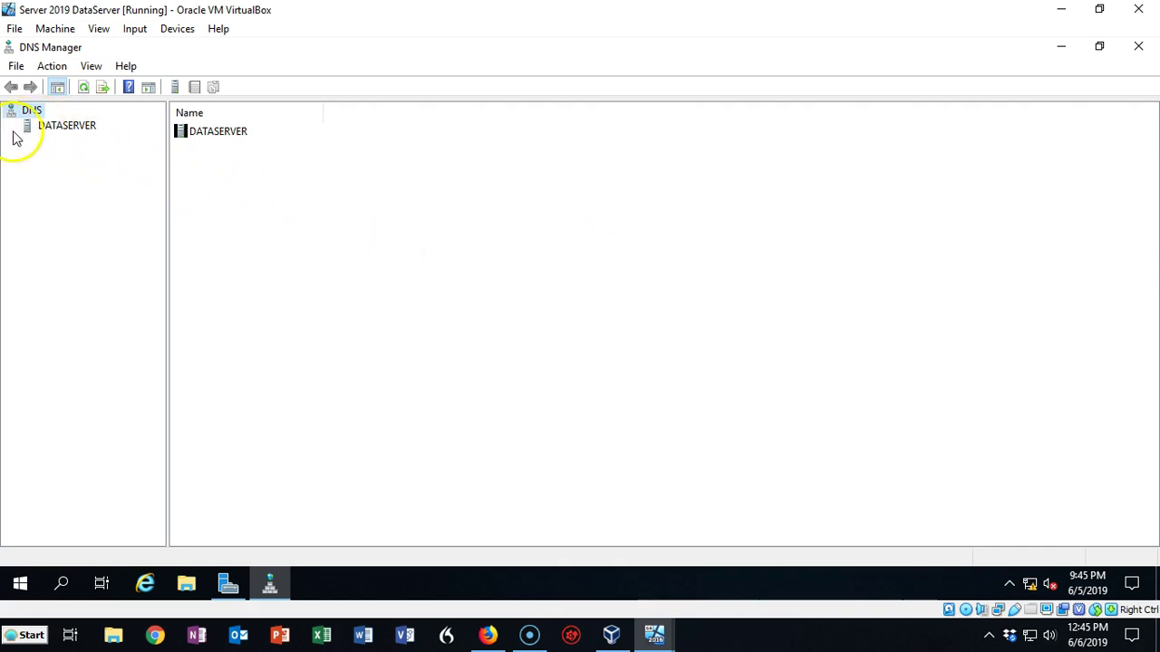
# Step: Start a new zone on DATASERVER as a secondary forward lookup zone and enter us.syberoffense.com as its name
pyautogui.click(44, 131)
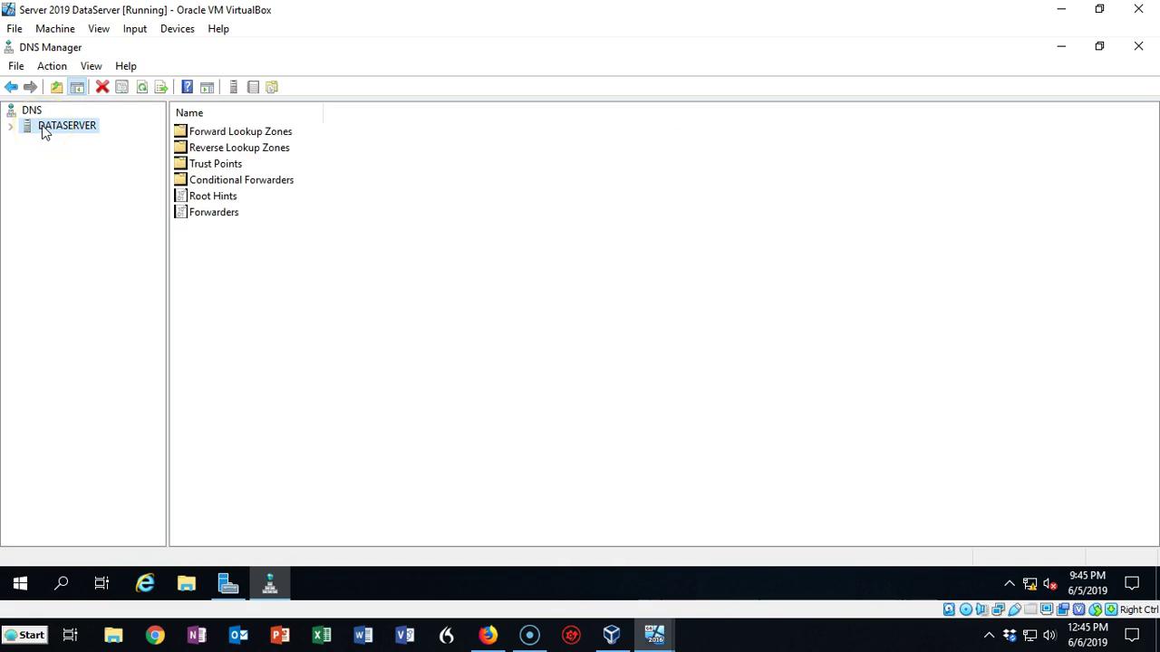
pyautogui.rightClick(45, 131)
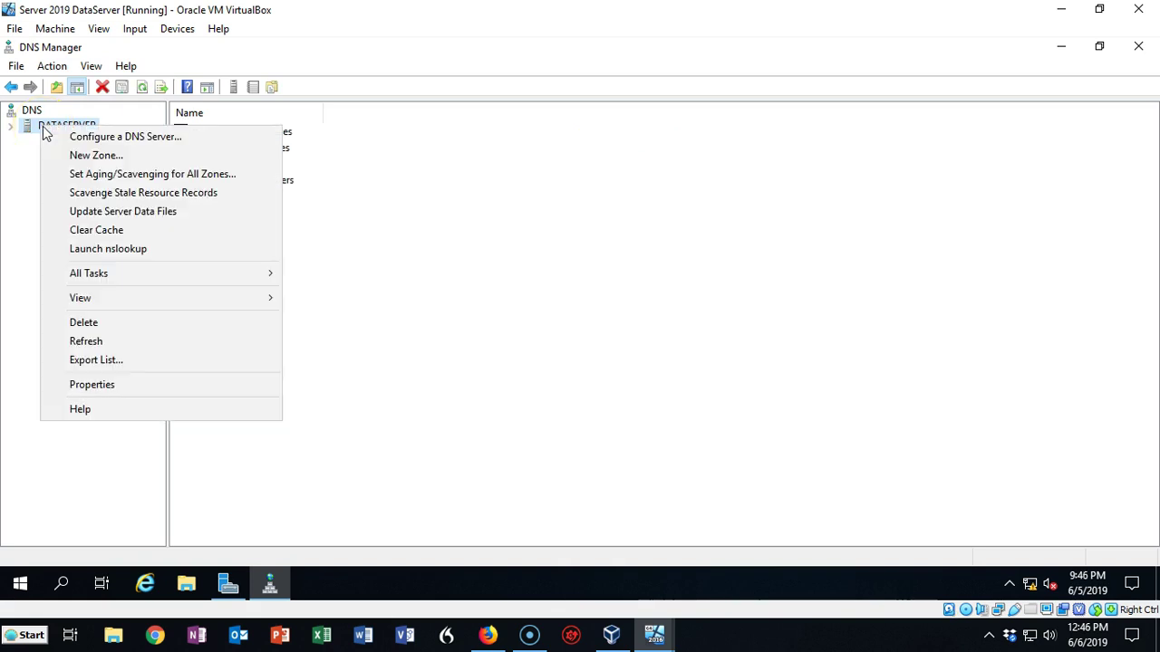
pyautogui.click(82, 159)
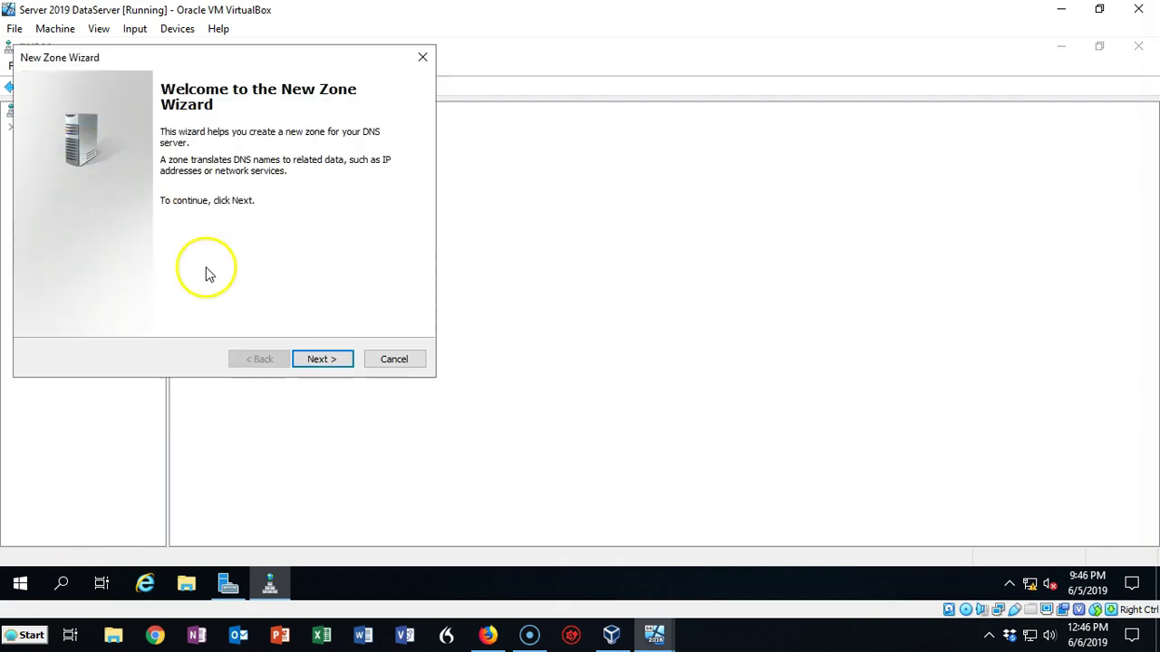
pyautogui.click(319, 360)
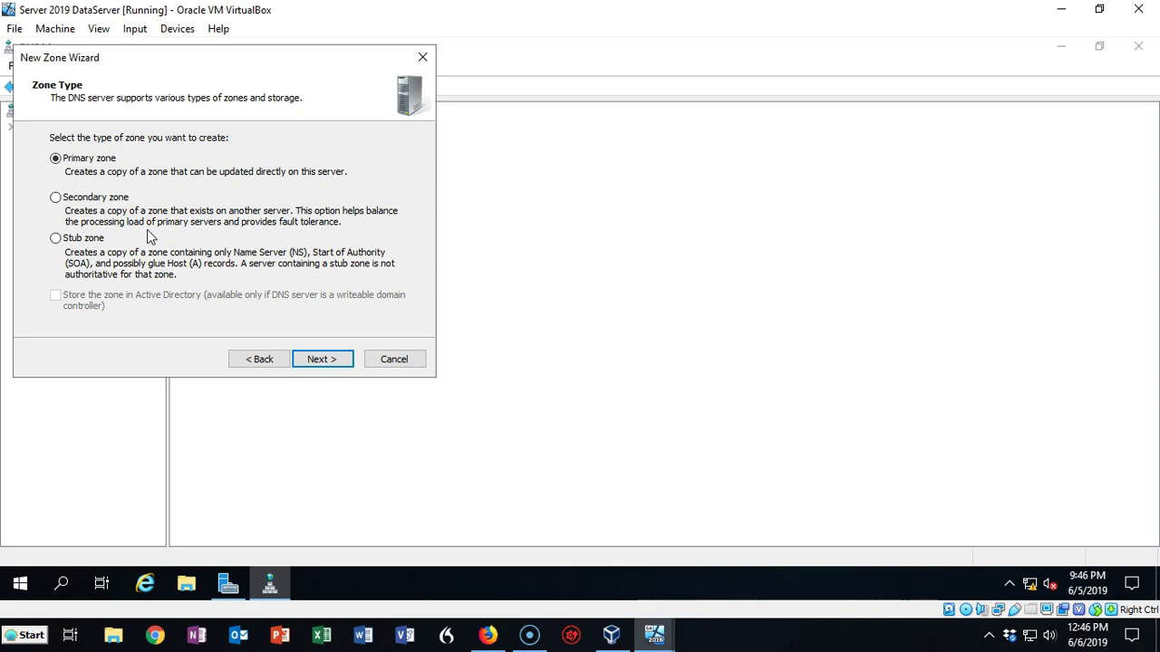
pyautogui.click(58, 201)
pyautogui.click(326, 360)
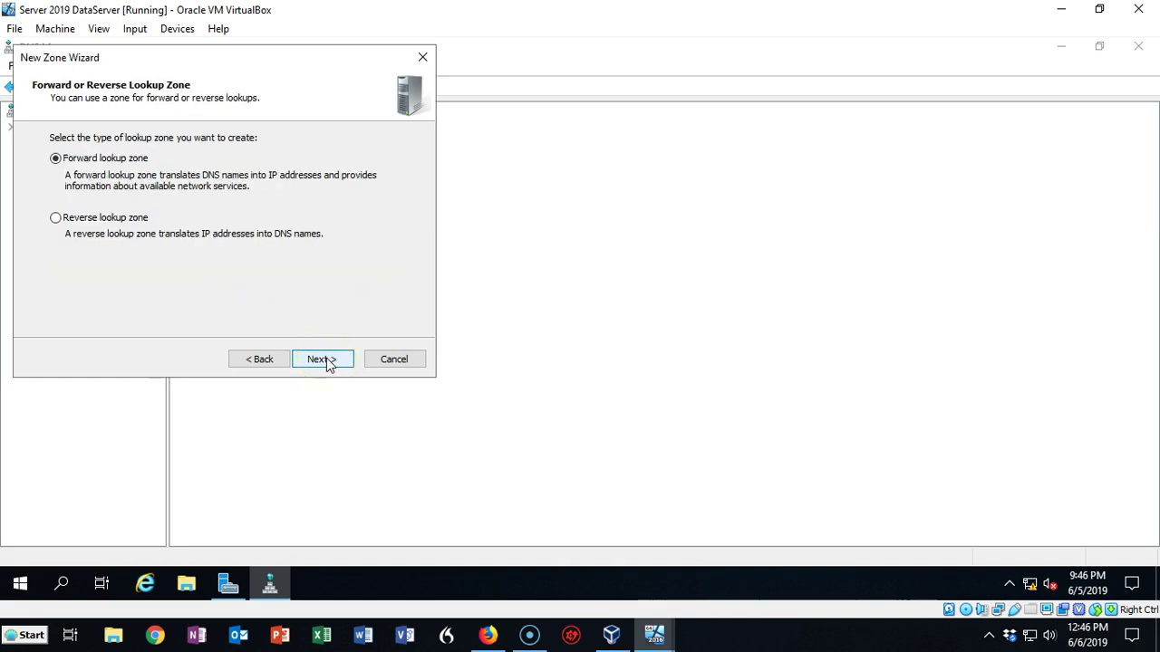
pyautogui.click(326, 359)
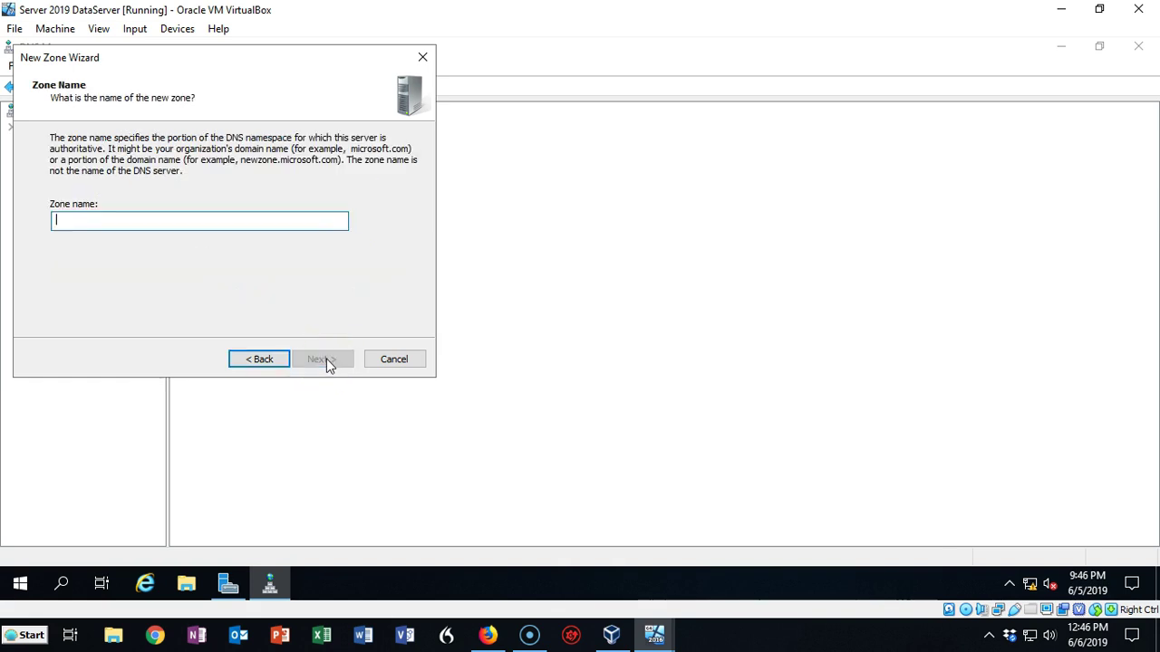
pyautogui.write('us.syberoffense.com')
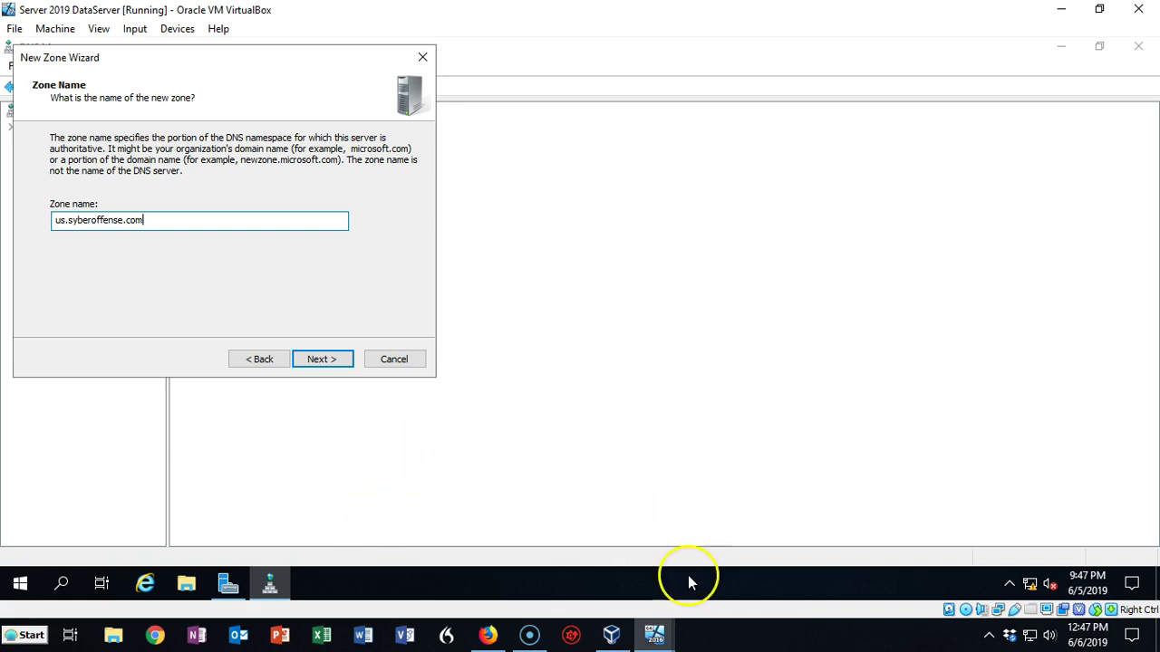
# Step: Switch to the DC1 virtual machine to check the forward lookup zone's name in DNS Manager
pyautogui.moveTo(662, 637)
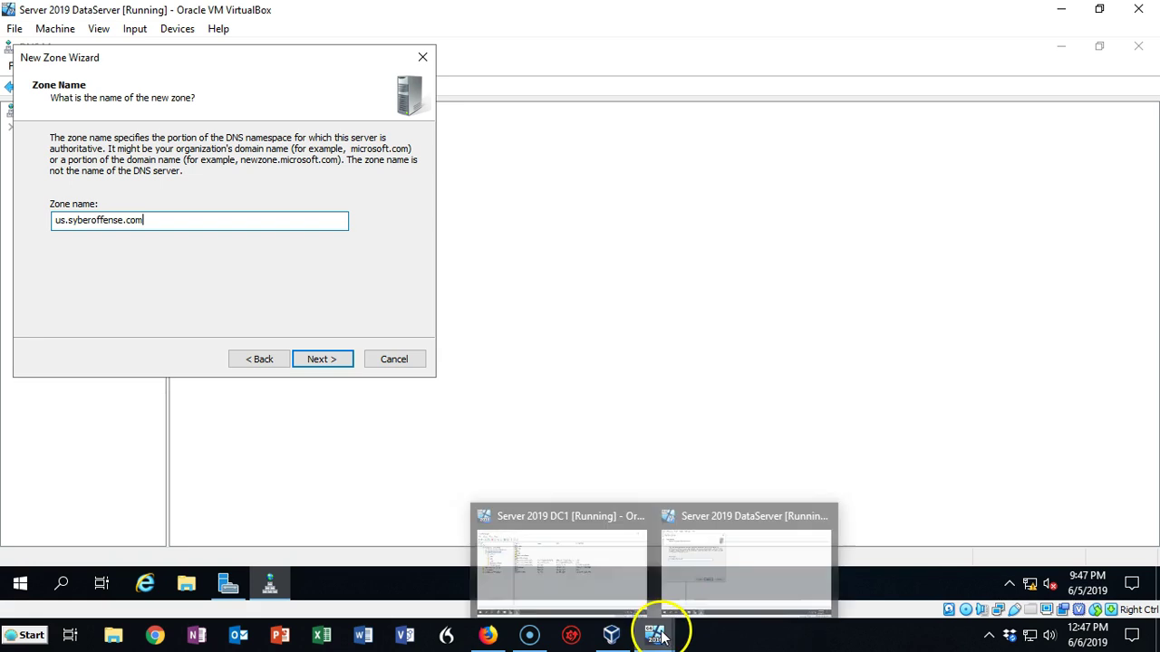
pyautogui.click(701, 579)
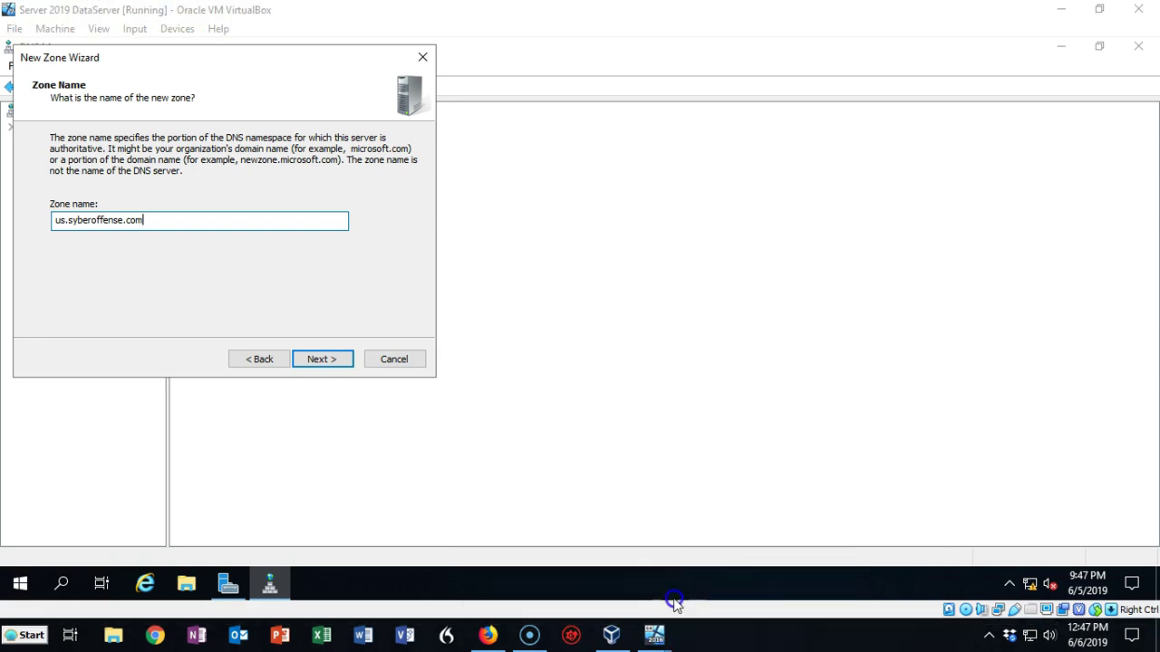
pyautogui.moveTo(651, 637)
pyautogui.click(547, 544)
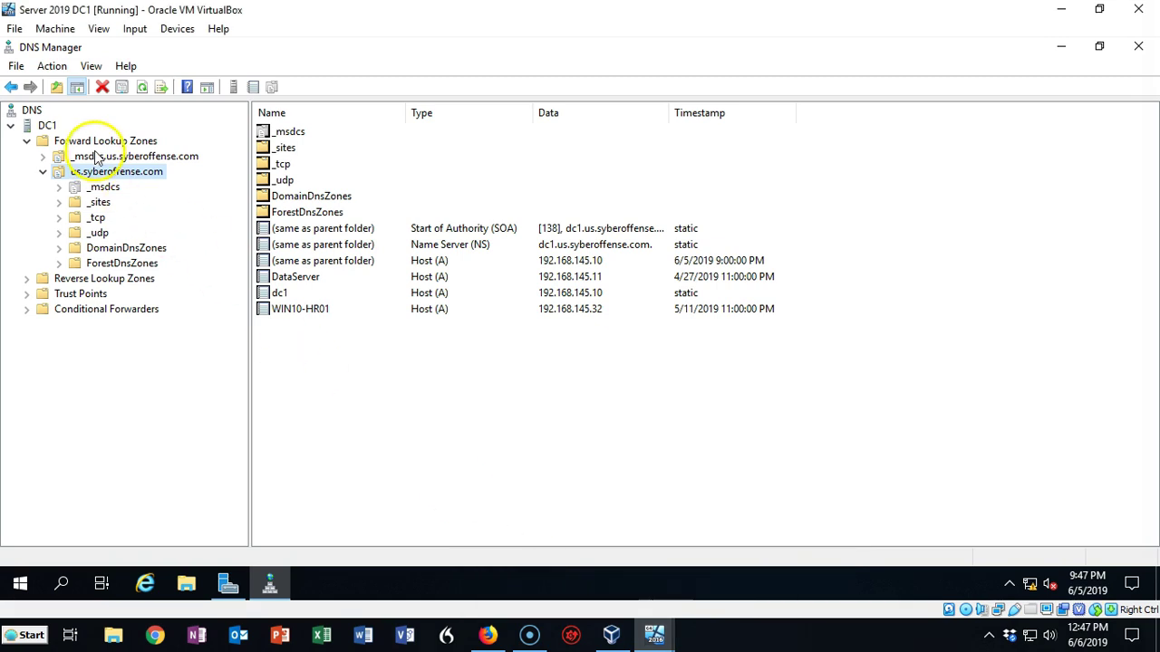
# Step: Return to the DataServer virtual machine and finish creating the us.syberoffense.com secondary zone with 192.168.145.10 as its master DNS server
pyautogui.click(111, 175)
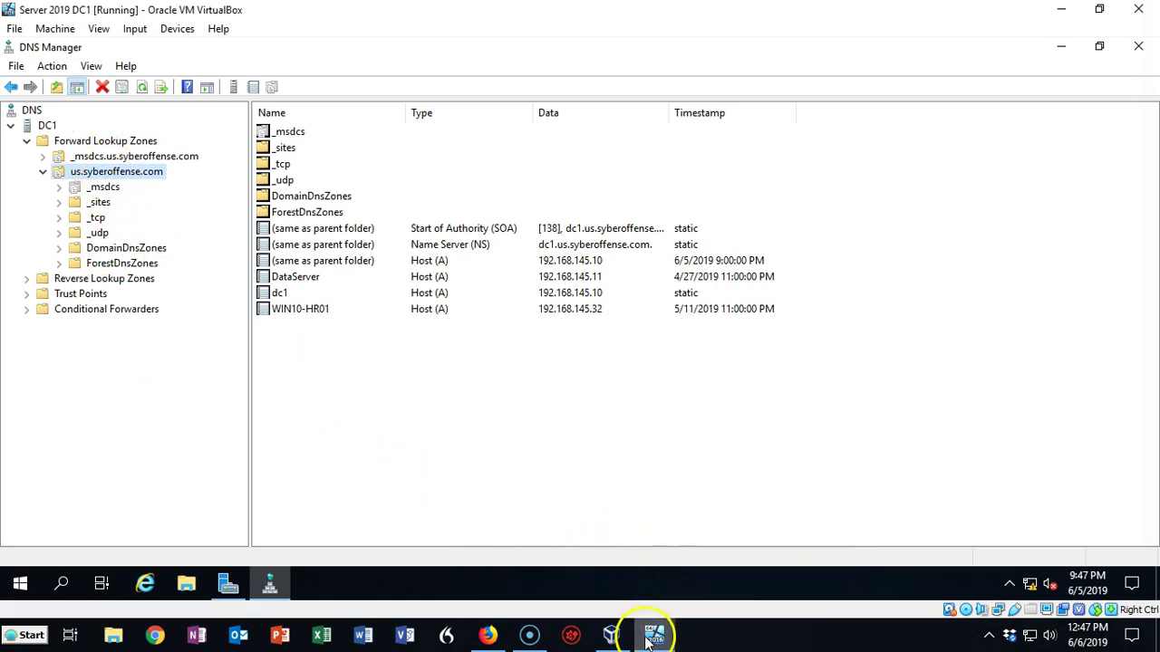
pyautogui.moveTo(655, 639)
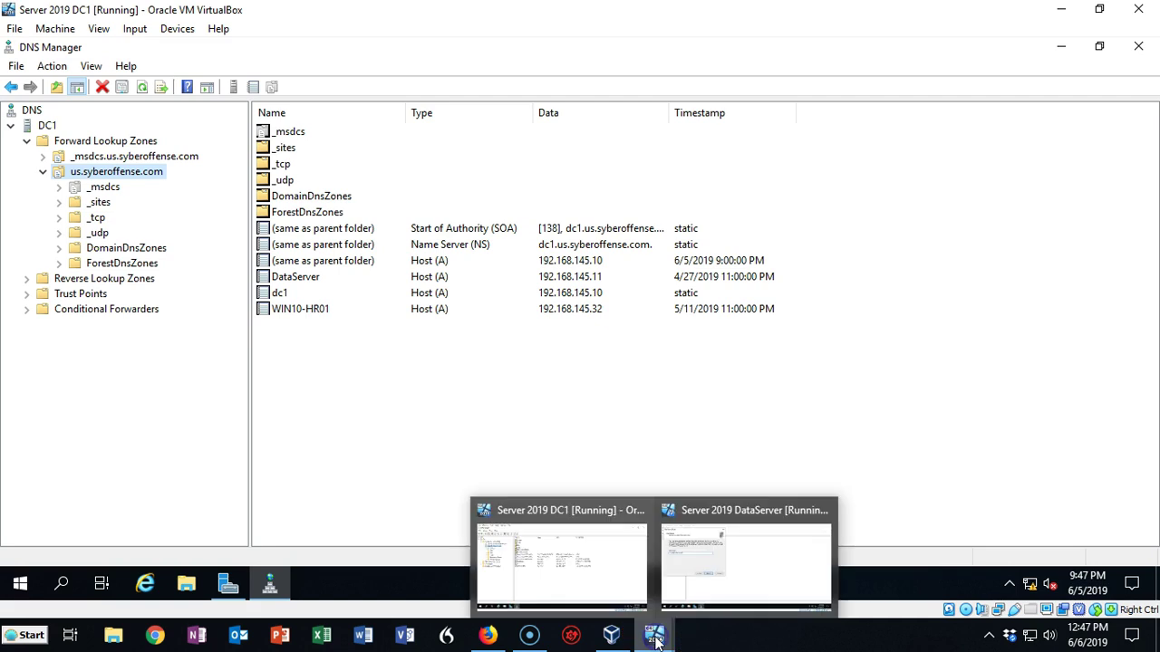
pyautogui.click(748, 568)
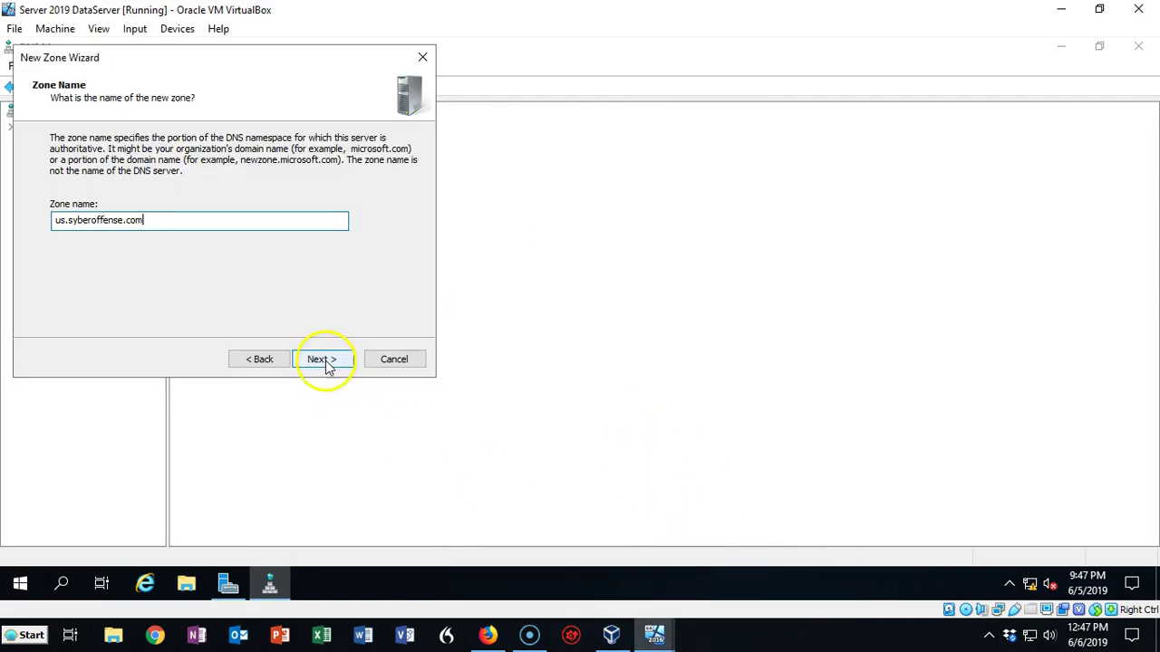
pyautogui.click(323, 359)
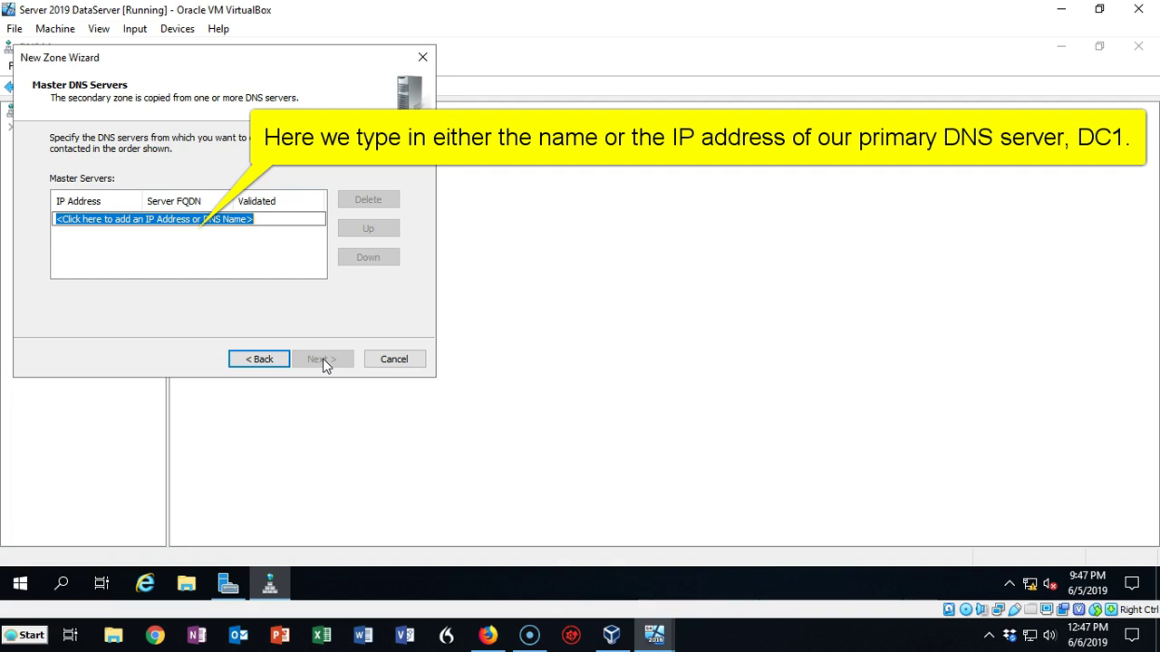
pyautogui.write('192.168.145.10')
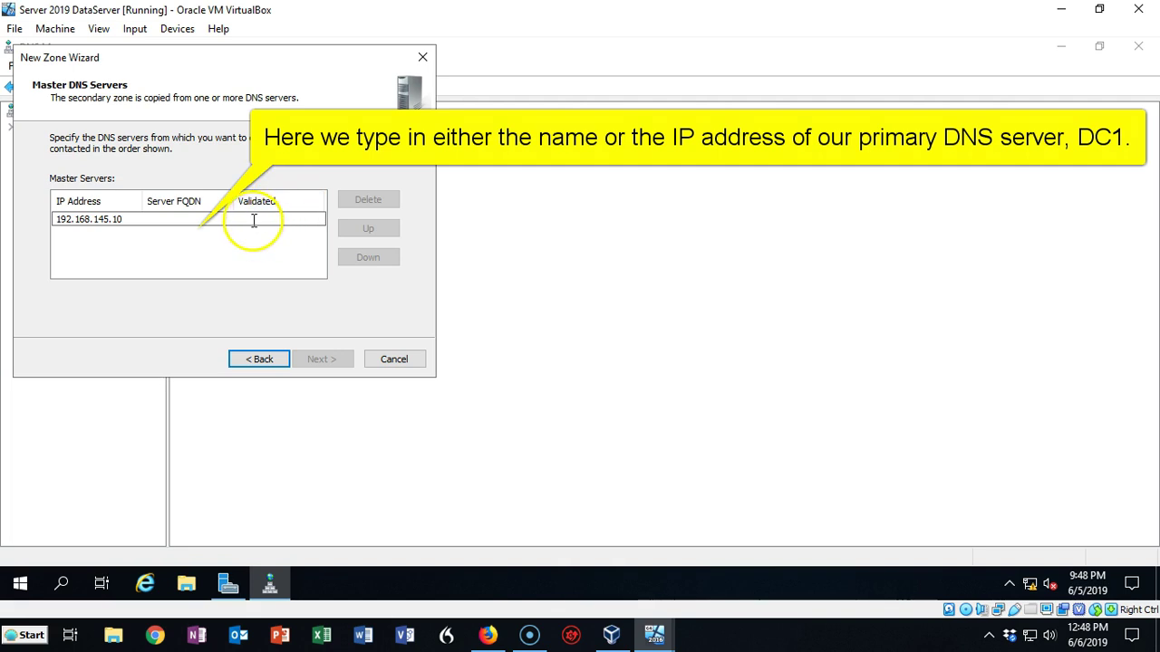
pyautogui.click(239, 263)
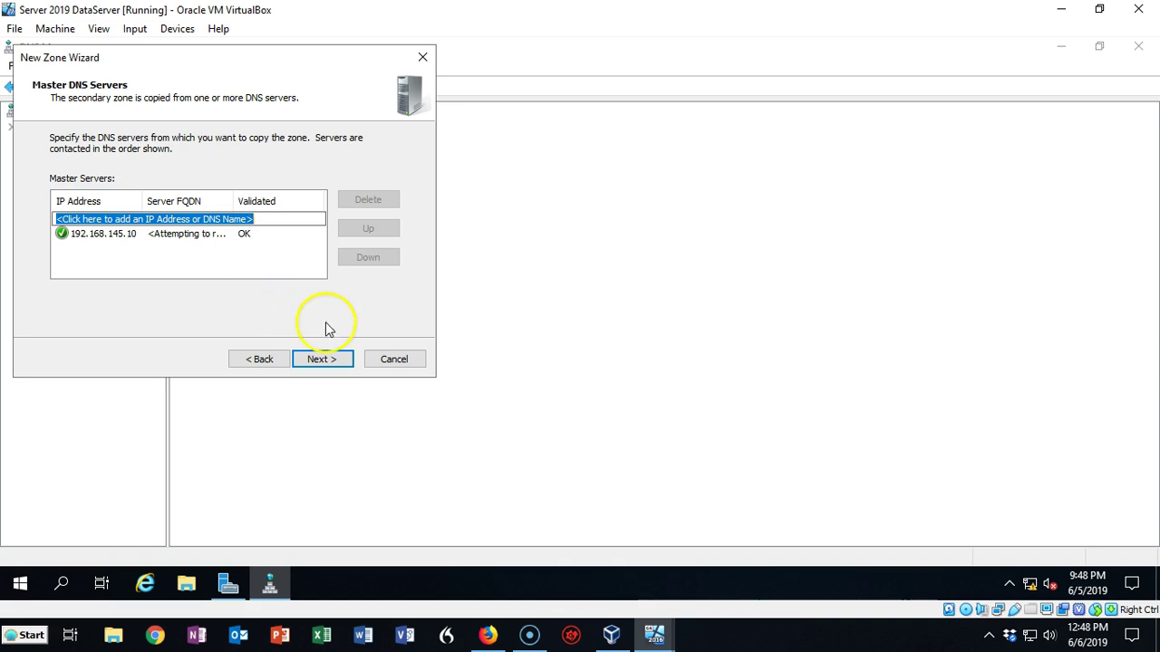
pyautogui.click(327, 363)
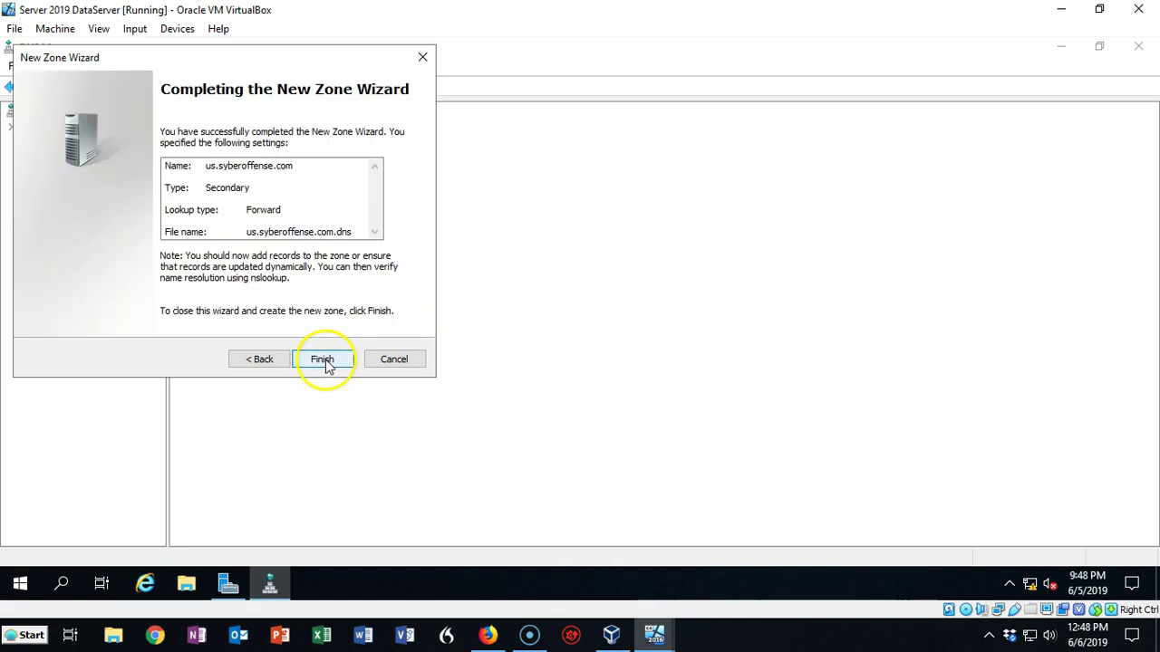
pyautogui.click(323, 360)
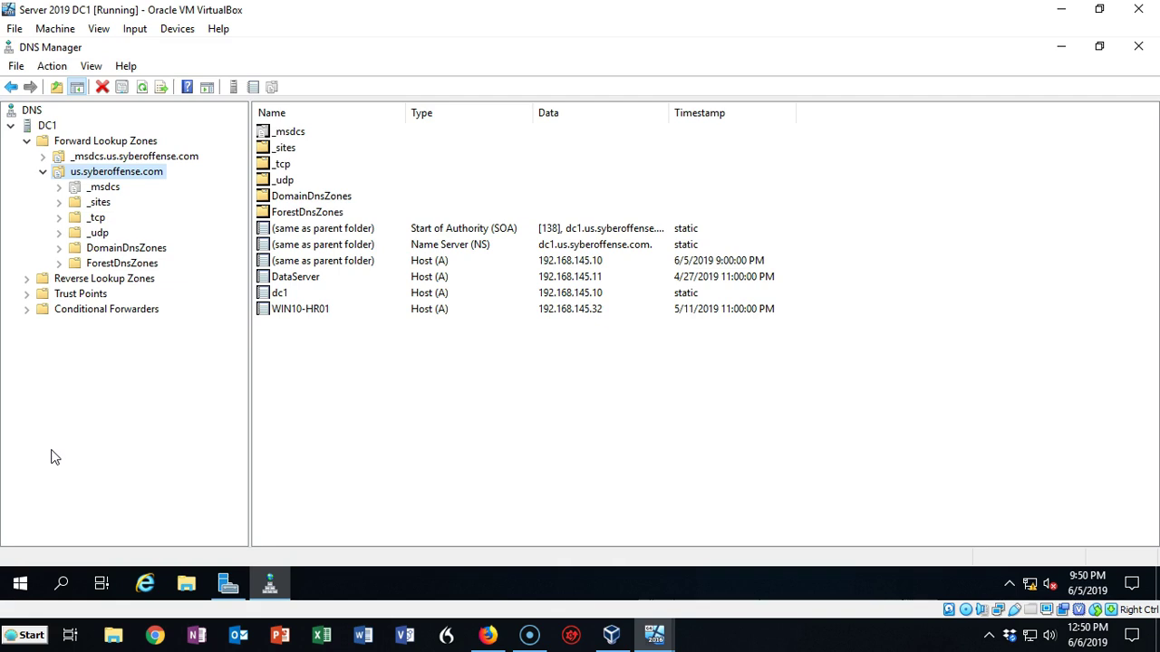
# Step: On DC1, open the us.syberoffense.com zone's properties and allow zone transfers only to the following servers
pyautogui.rightClick(136, 181)
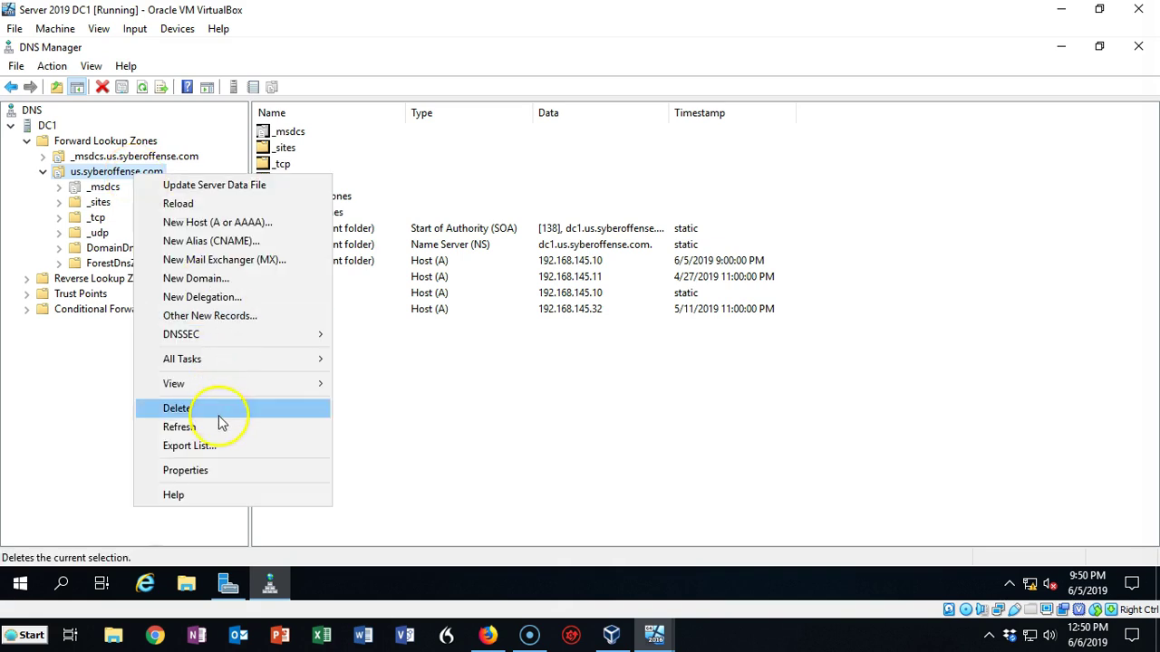
pyautogui.click(187, 470)
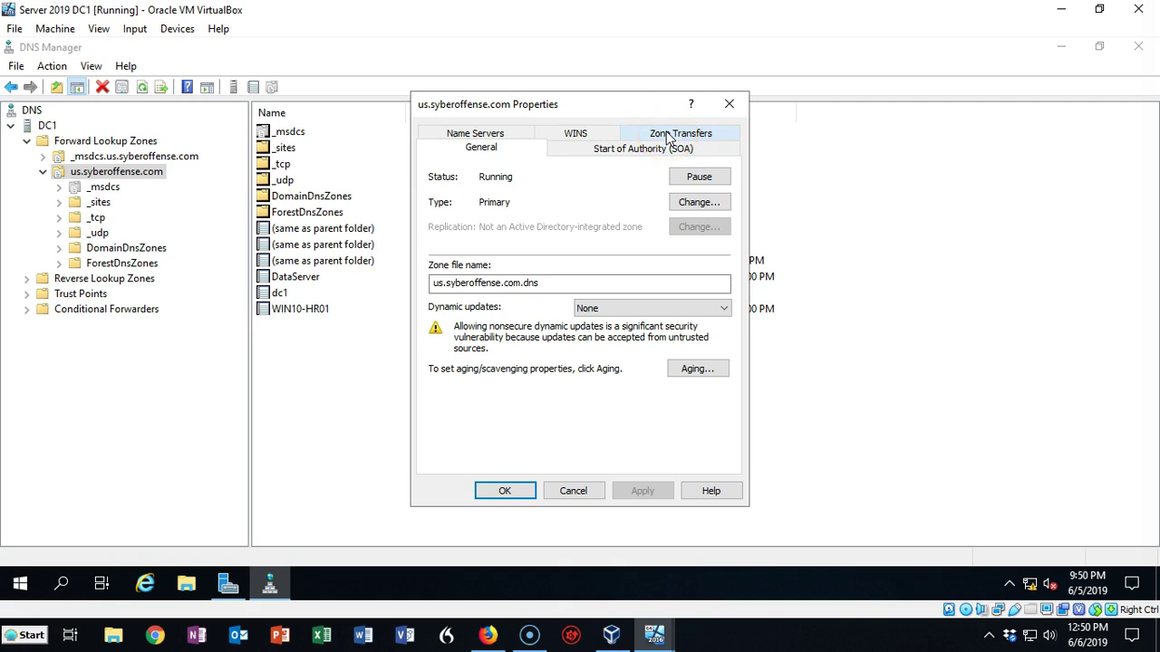
pyautogui.click(668, 136)
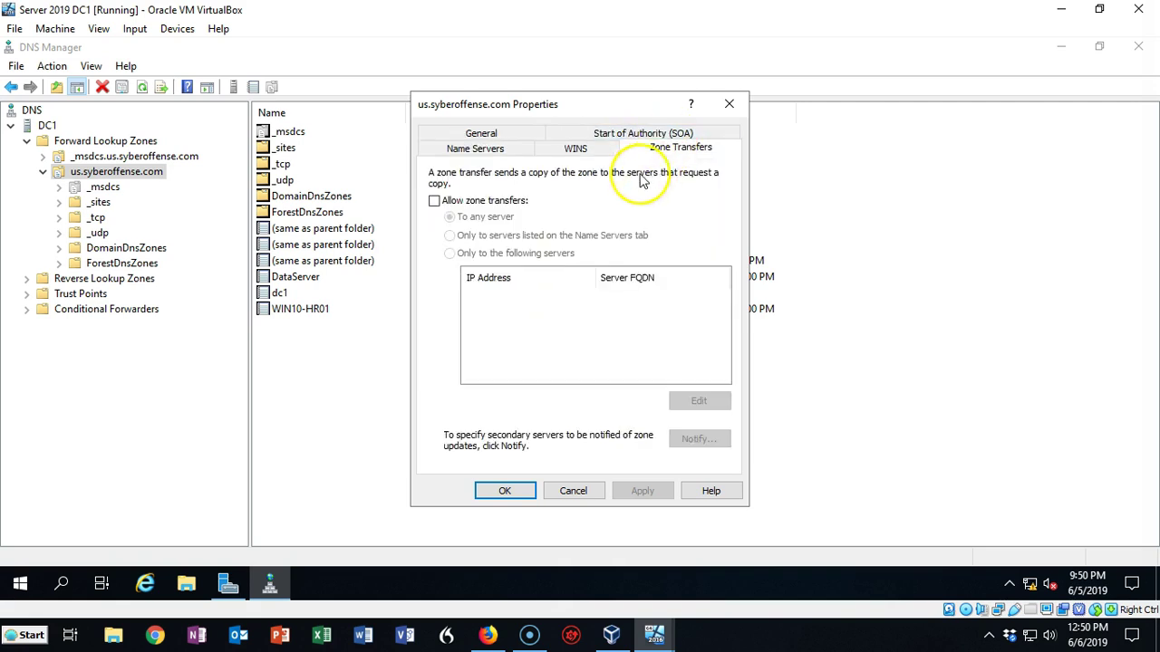
pyautogui.click(434, 201)
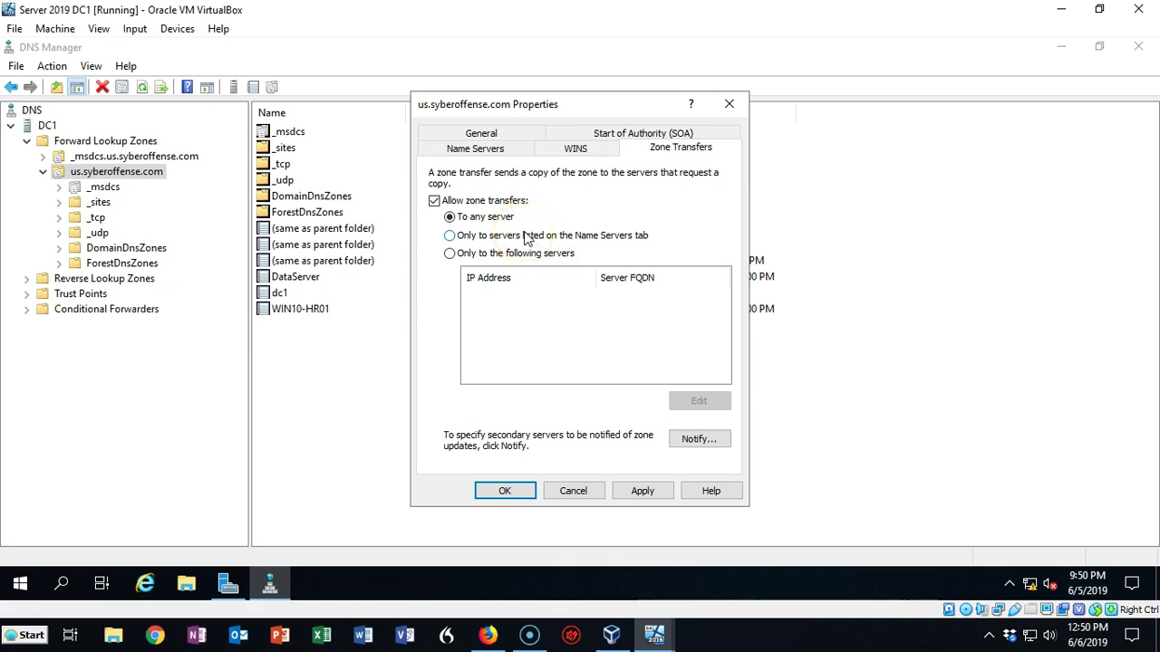
pyautogui.click(452, 254)
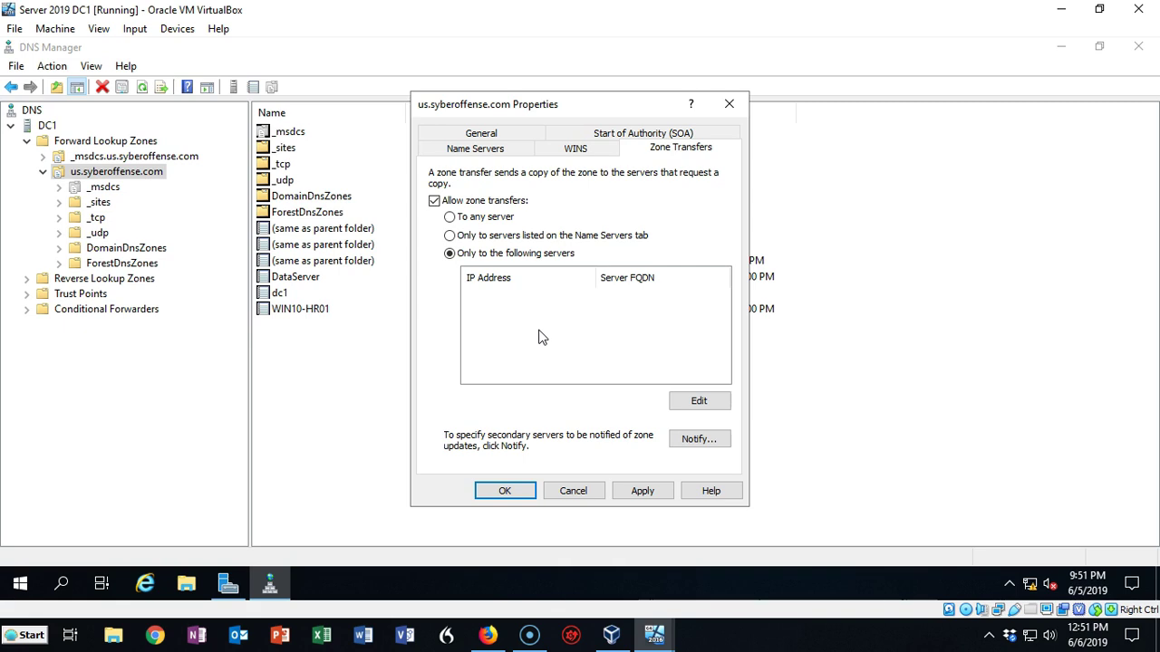
# Step: Add 192.168.145.11 as the secondary server permitted to receive zone transfers, and apply the zone properties
pyautogui.click(699, 401)
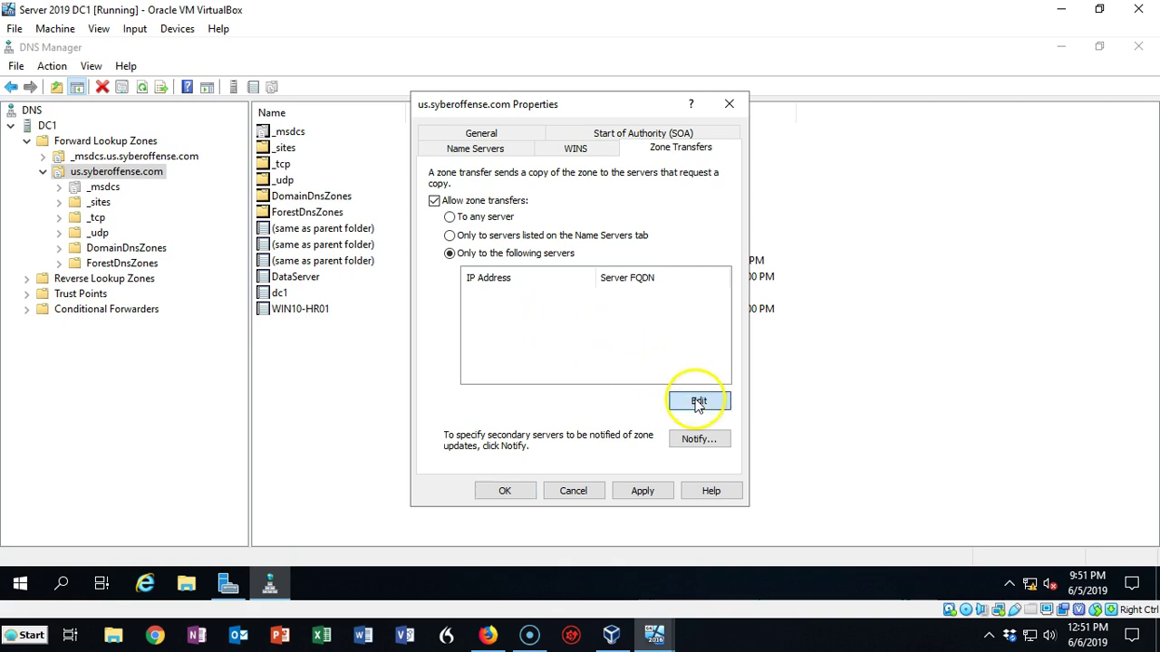
pyautogui.click(401, 245)
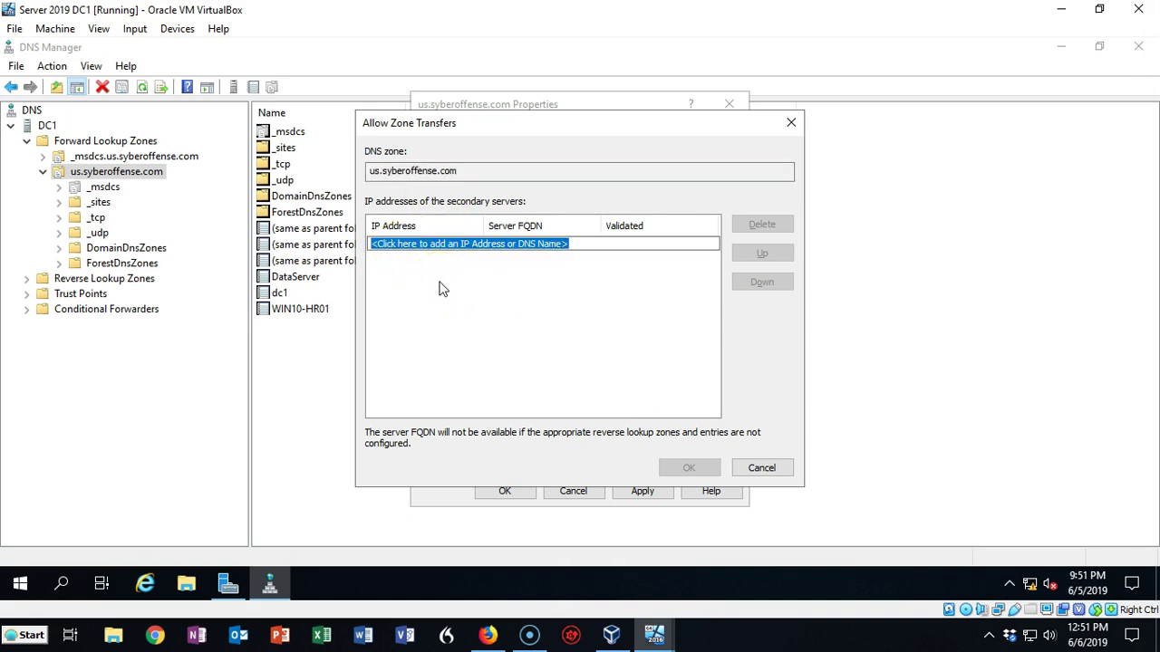
pyautogui.write('192.168.145.11')
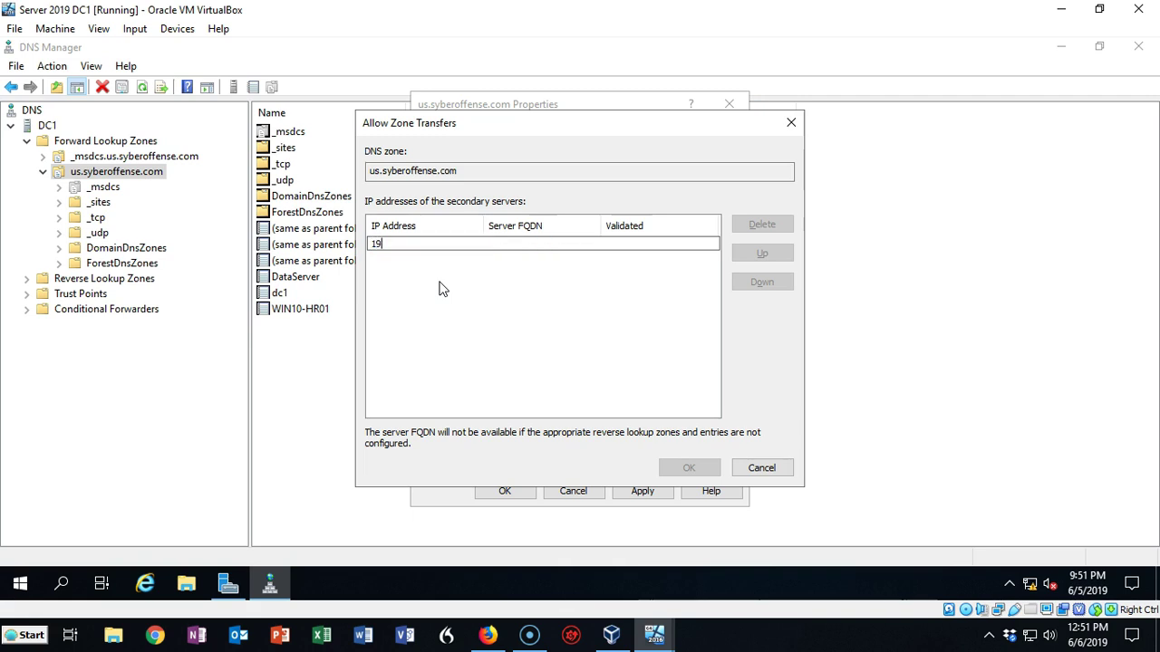
pyautogui.press('Return')
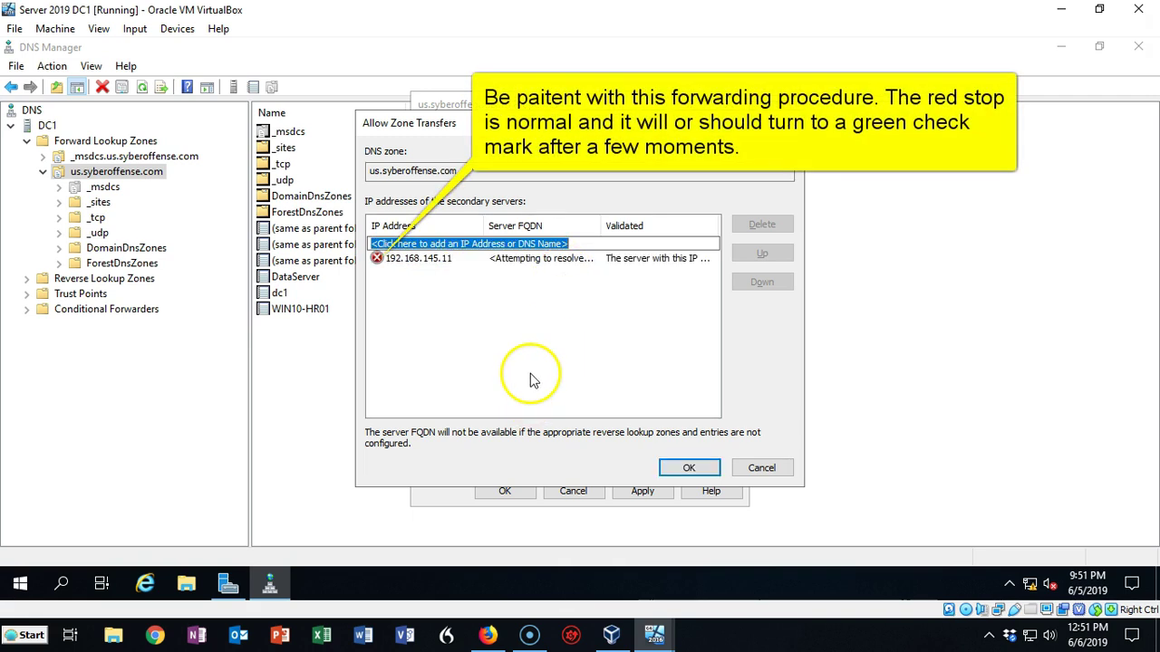
pyautogui.click(572, 318)
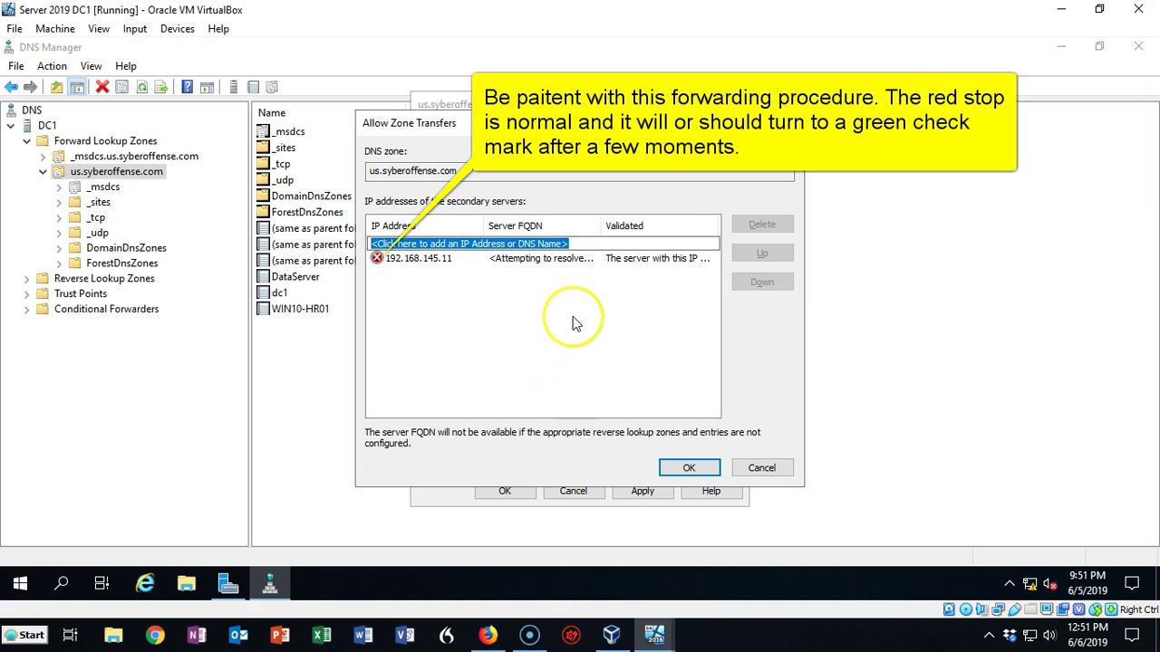
pyautogui.click(688, 467)
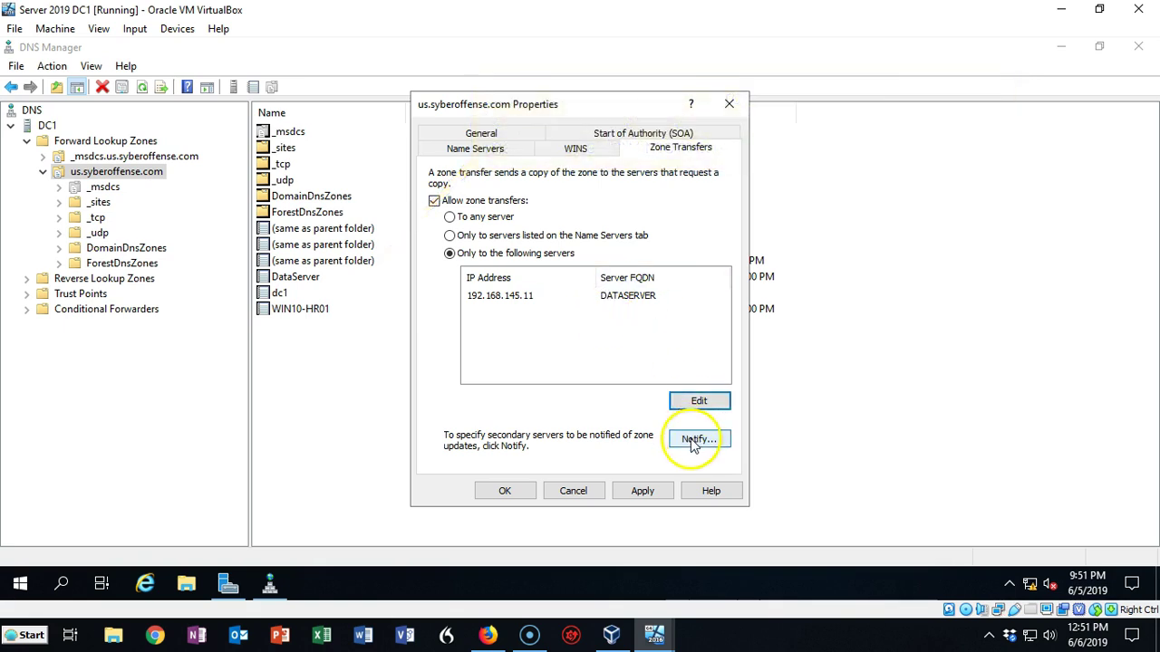
pyautogui.click(645, 493)
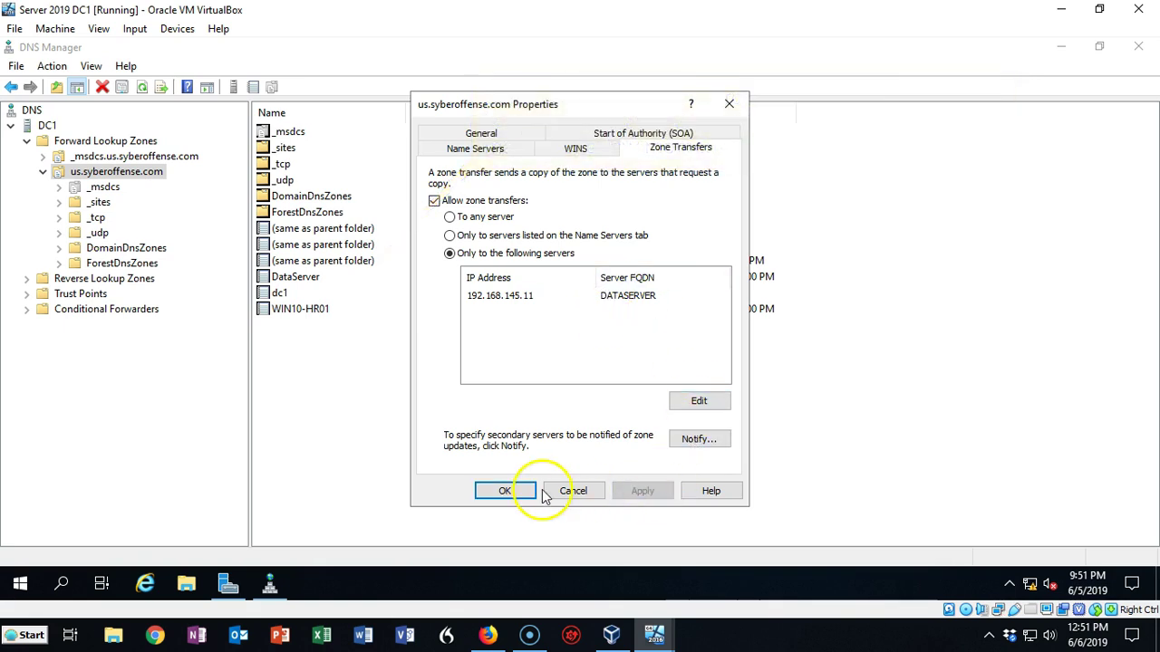
pyautogui.click(509, 492)
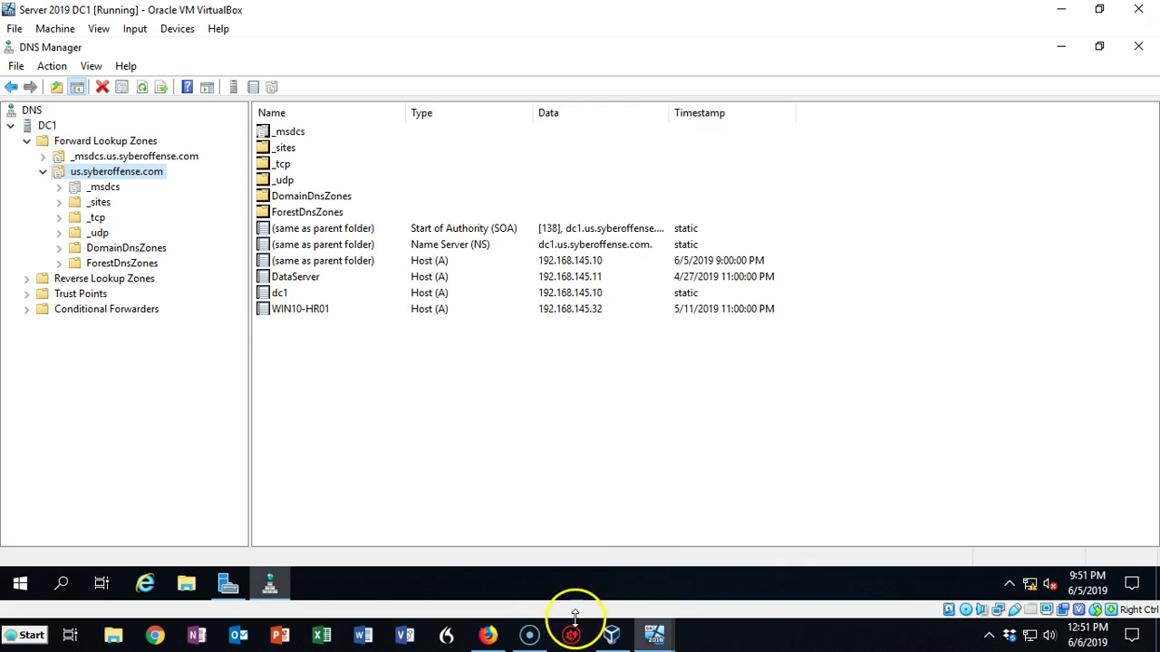
# Step: Switch to the DataServer virtual machine and expand the us.syberoffense.com secondary zone to examine the records copied from DC1
pyautogui.moveTo(535, 639)
pyautogui.moveTo(648, 638)
pyautogui.click(709, 568)
pyautogui.click(152, 199)
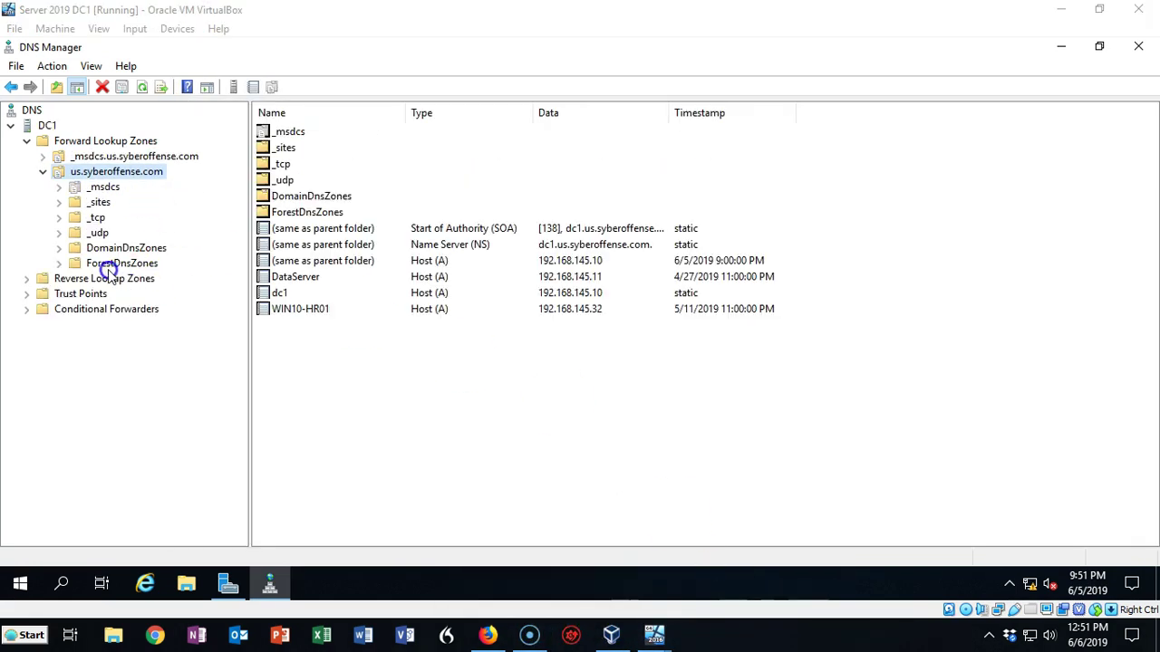
pyautogui.click(326, 358)
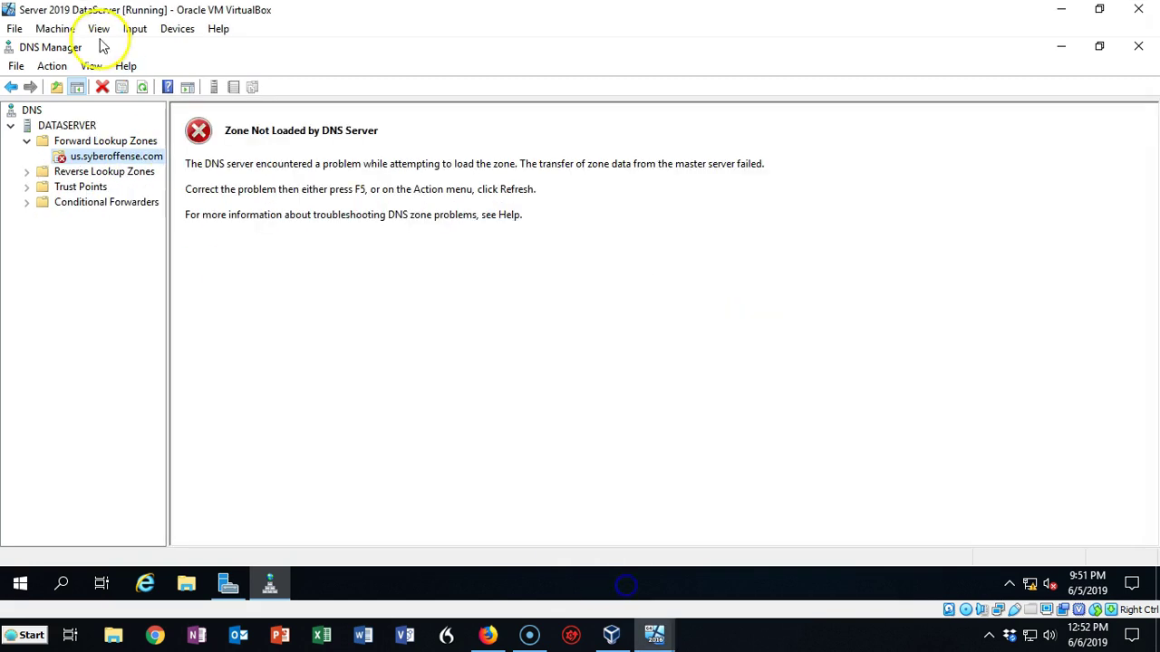
pyautogui.rightClick(63, 125)
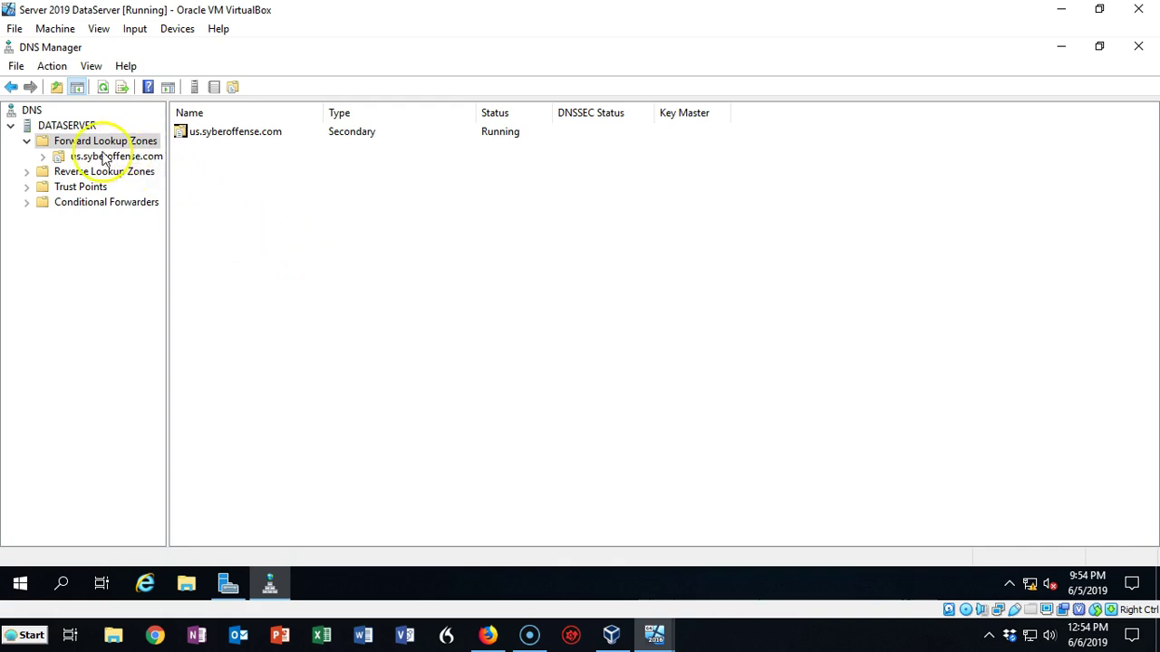
pyautogui.click(47, 160)
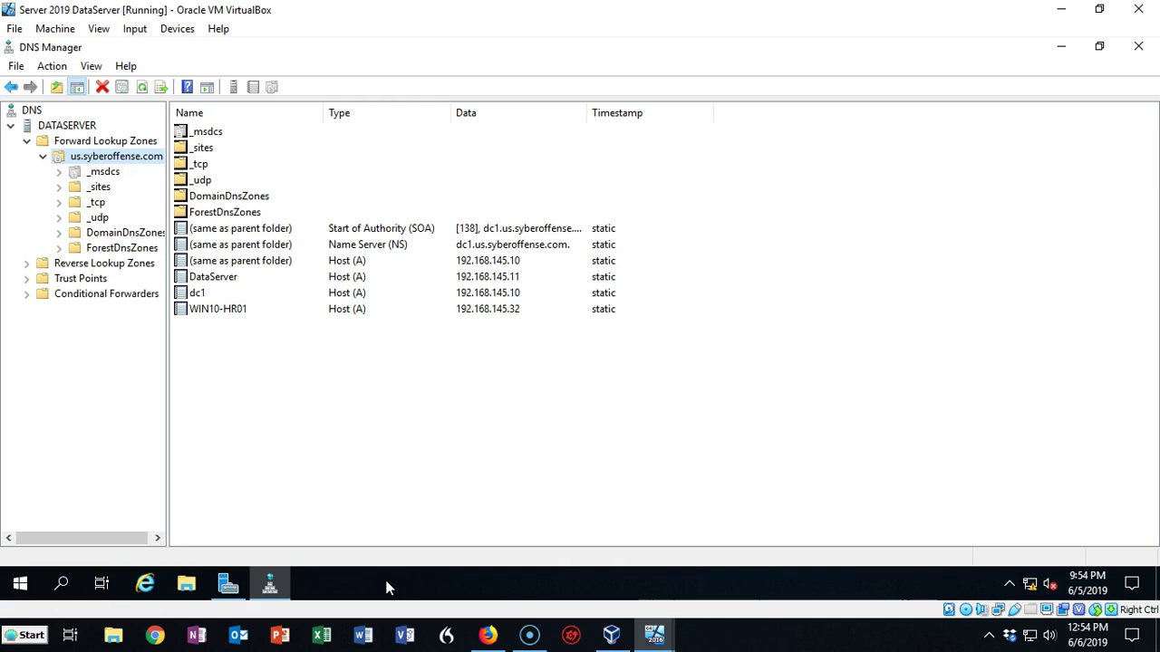
pyautogui.click(263, 488)
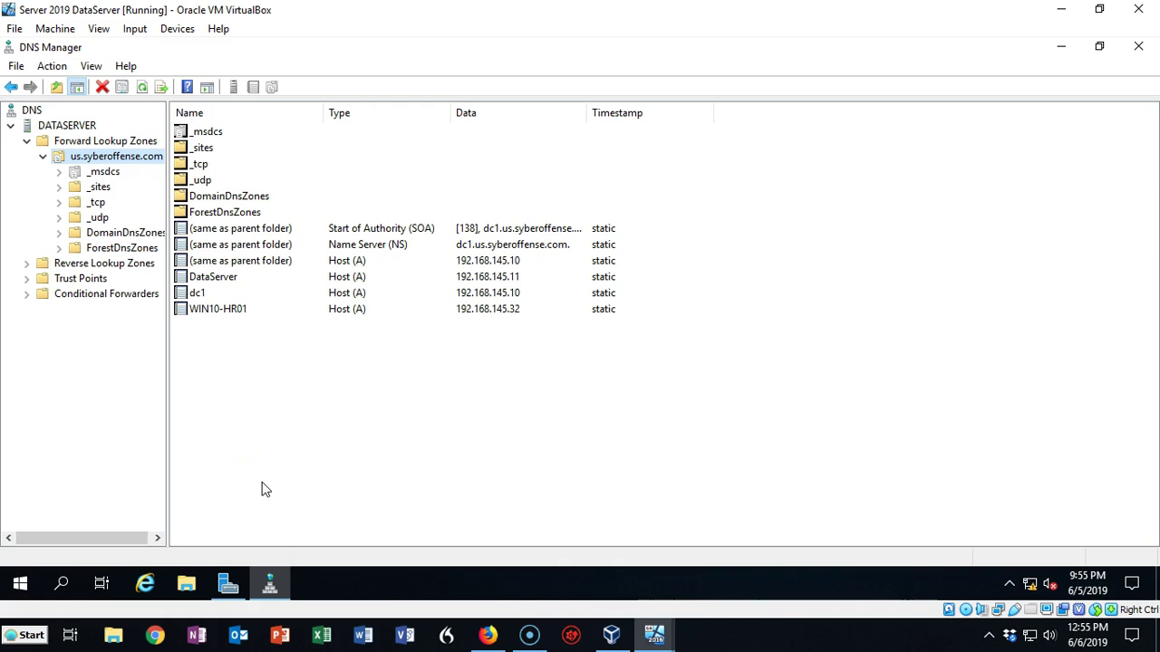